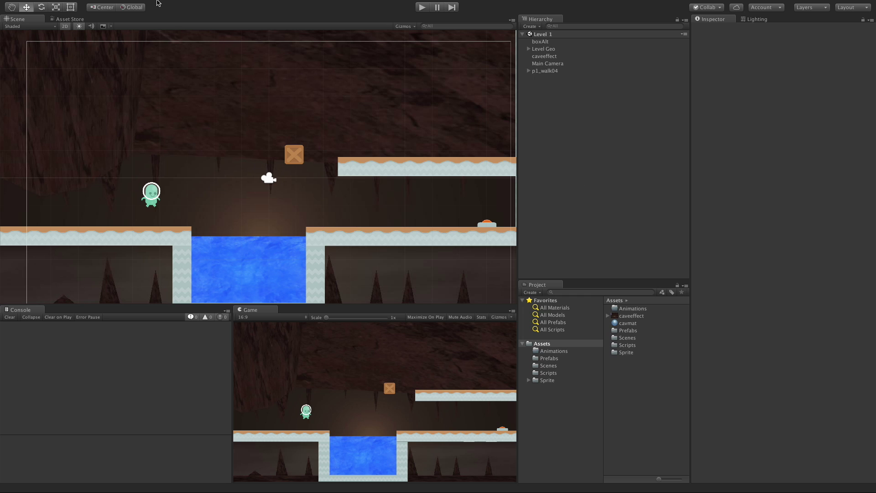
Create a Square sprite asset from the Assets > Create > Sprites menu
{"action": "mouse_move", "coordinate": [146, 6]}
{"action": "left_click", "coordinate": [98, 5]}
{"action": "mouse_move", "coordinate": [103, 18]}
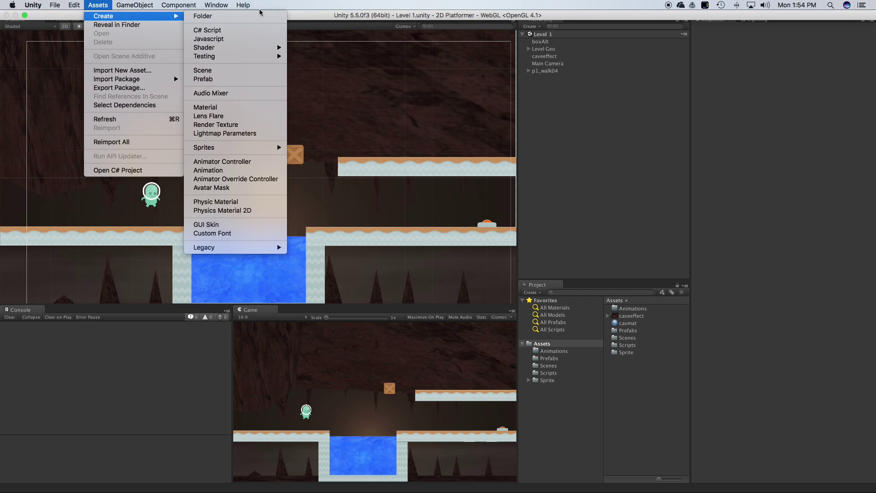
{"action": "mouse_move", "coordinate": [260, 148]}
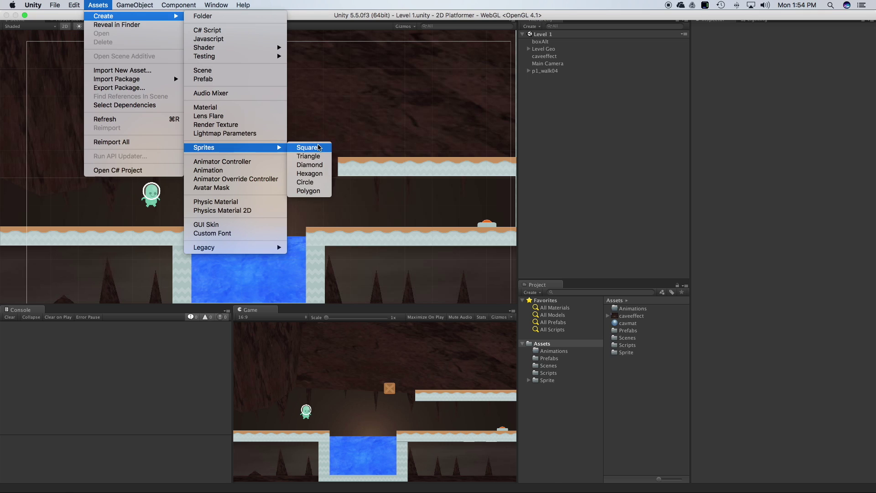
{"action": "left_click", "coordinate": [306, 147]}
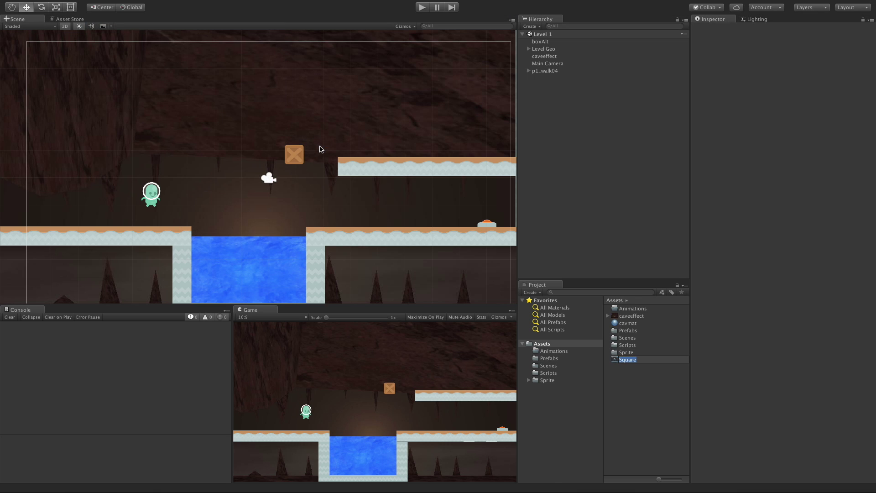
Keep the name Square, drop it into the scene below the crate, and add a Box Collider 2D
{"action": "left_click", "coordinate": [632, 375]}
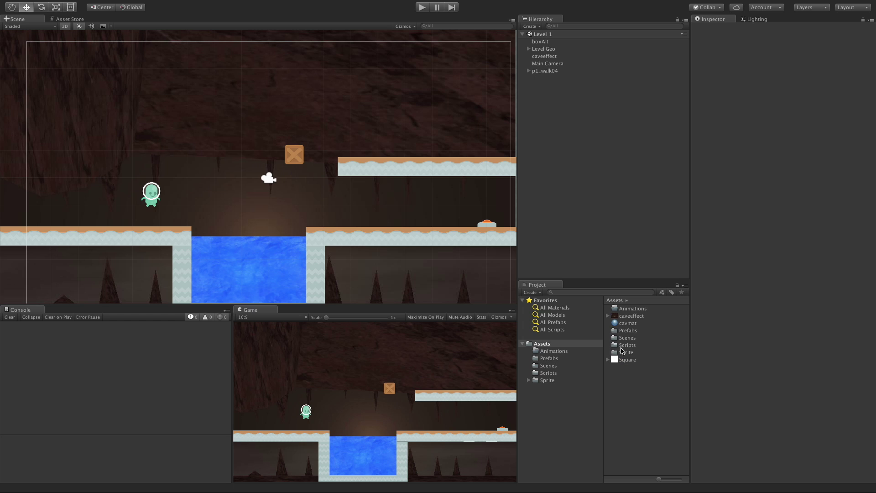
{"action": "left_click_drag", "start_coordinate": [624, 360], "coordinate": [296, 199]}
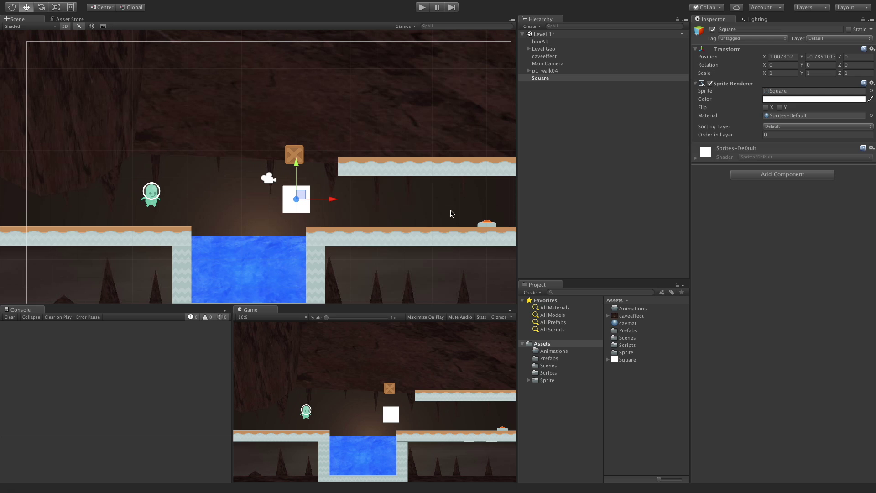
{"action": "left_click", "coordinate": [765, 175]}
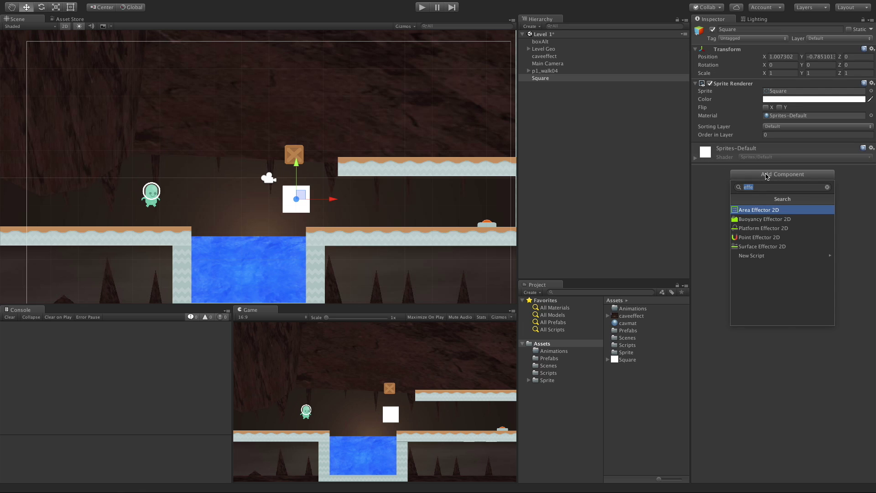
{"action": "type", "text": "box"}
{"action": "key", "text": "Down"}
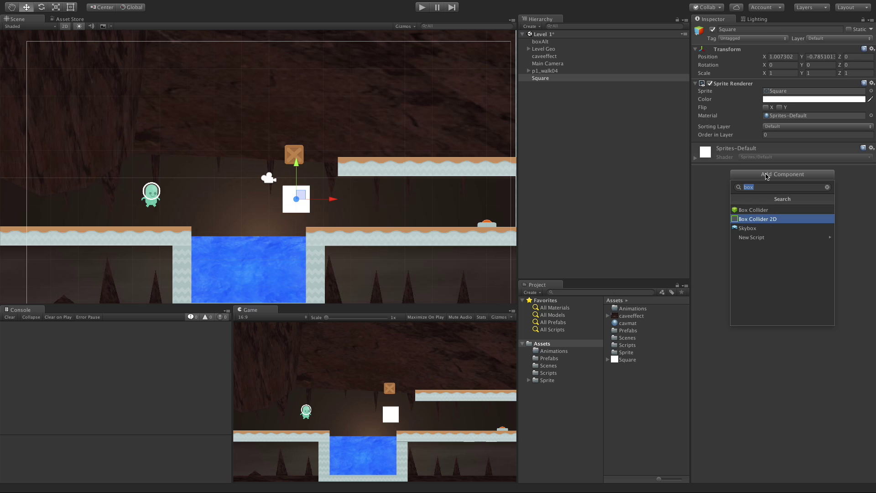
{"action": "key", "text": "Return"}
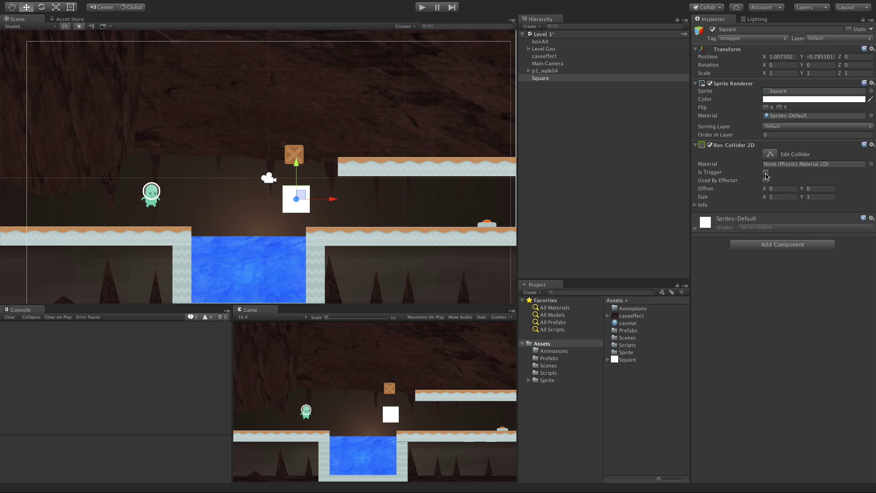
Add an Area Effector 2D component to the square
{"action": "left_click", "coordinate": [770, 245]}
{"action": "type", "text": "area"}
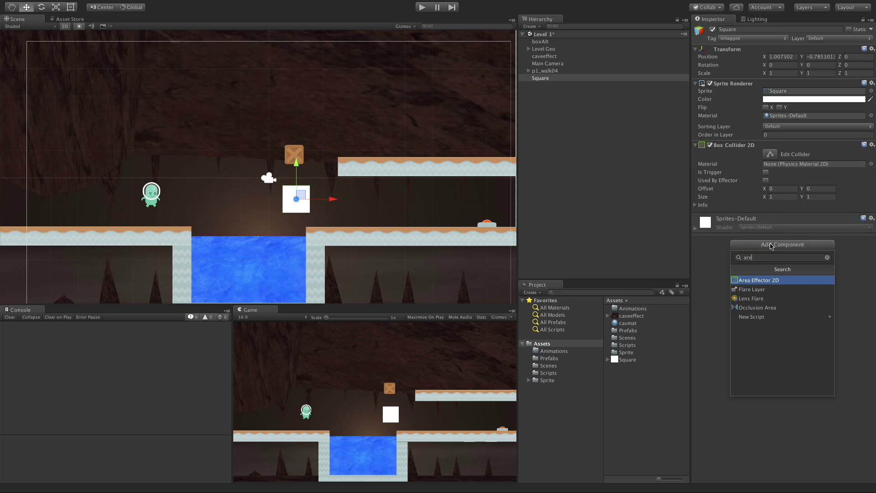
{"action": "left_click", "coordinate": [775, 280]}
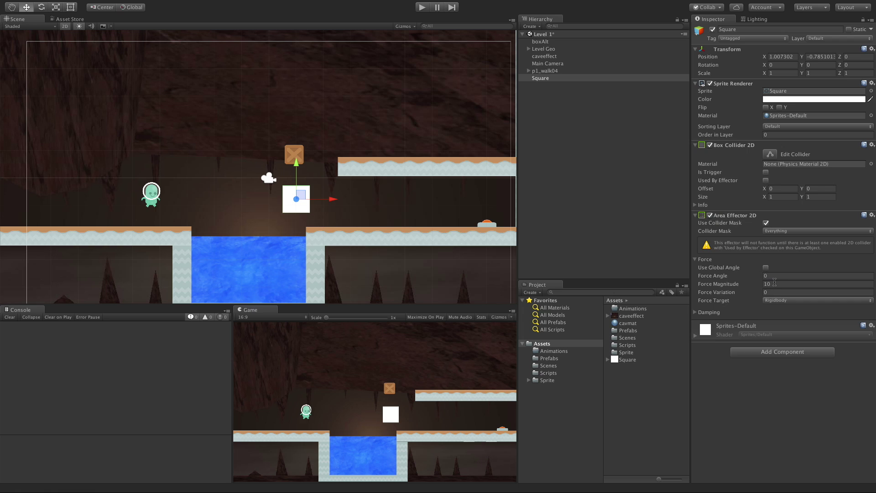
Tick Used By Effector and Is Trigger on the square's Box Collider 2D
{"action": "left_click", "coordinate": [766, 181]}
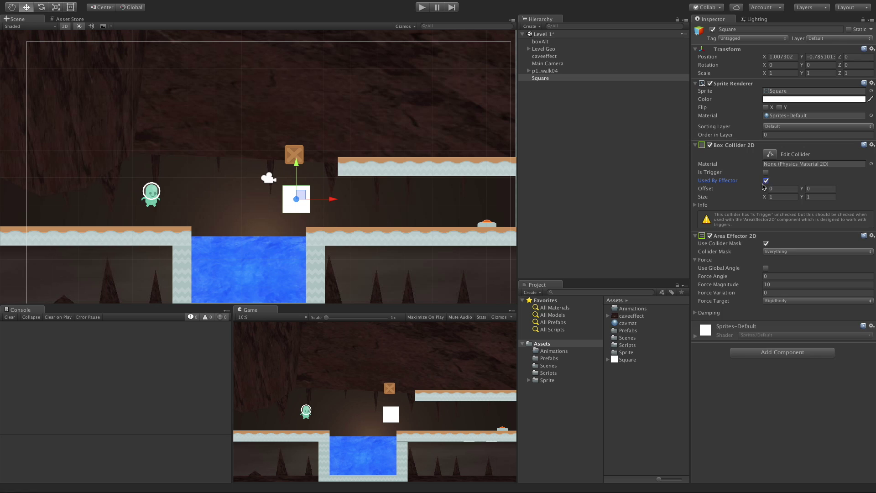
{"action": "left_click", "coordinate": [767, 174]}
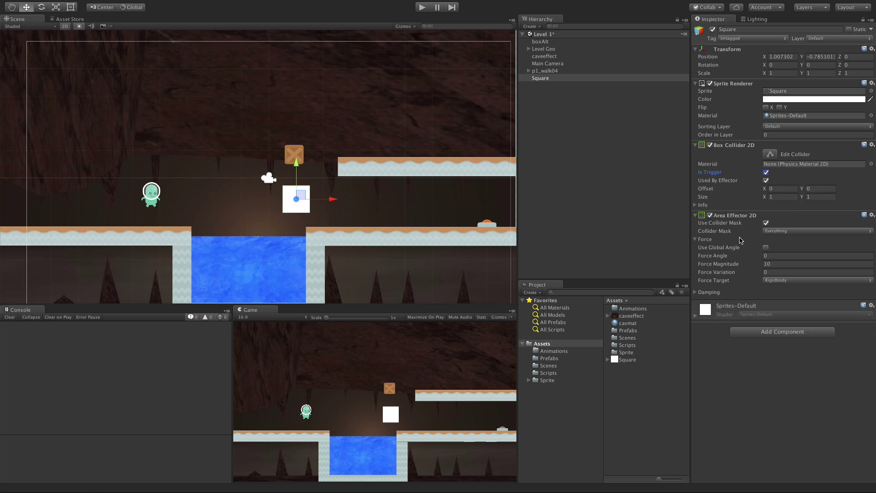
{"action": "mouse_move", "coordinate": [729, 235]}
Scale the square to about 1.8 wide by 2.54 tall
{"action": "left_click", "coordinate": [55, 7]}
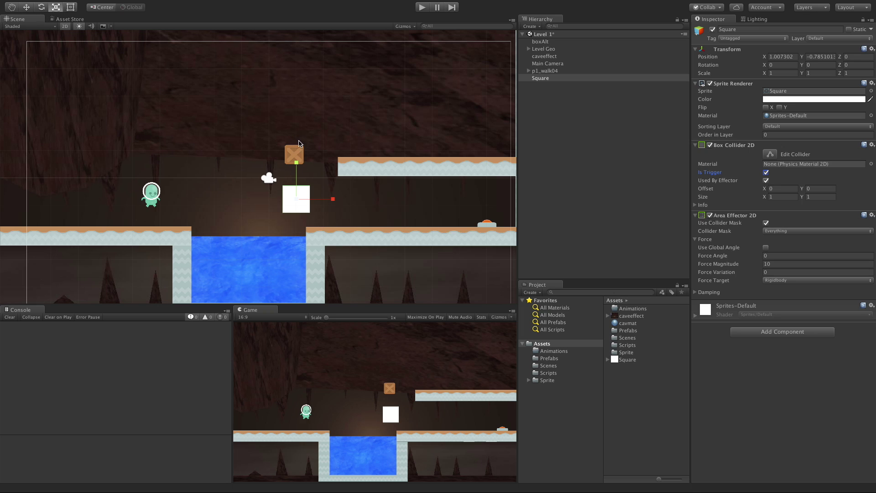
{"action": "left_click_drag", "start_coordinate": [296, 165], "coordinate": [310, 243]}
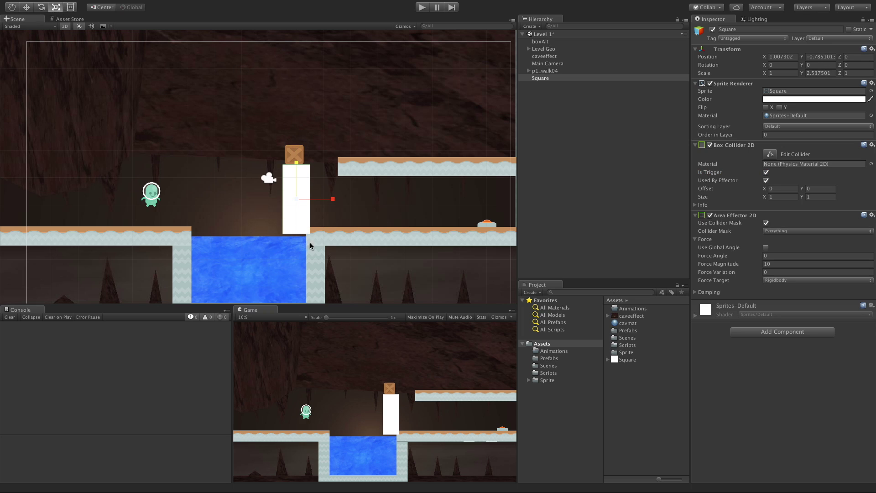
{"action": "left_click_drag", "start_coordinate": [335, 199], "coordinate": [355, 202]}
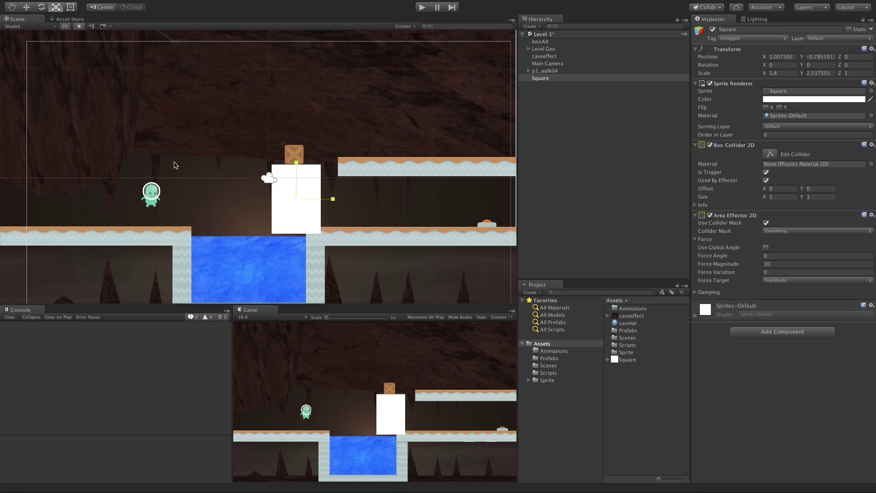
Move the square to X 1.86, Y -0.53, filling the gap beside the upper platform
{"action": "key", "text": "w"}
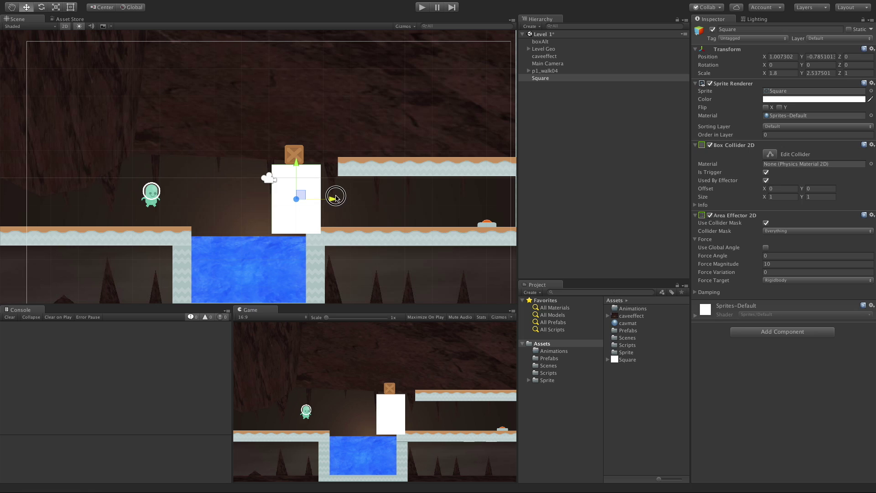
{"action": "left_click_drag", "start_coordinate": [335, 197], "coordinate": [350, 196]}
{"action": "left_click_drag", "start_coordinate": [308, 162], "coordinate": [308, 141]}
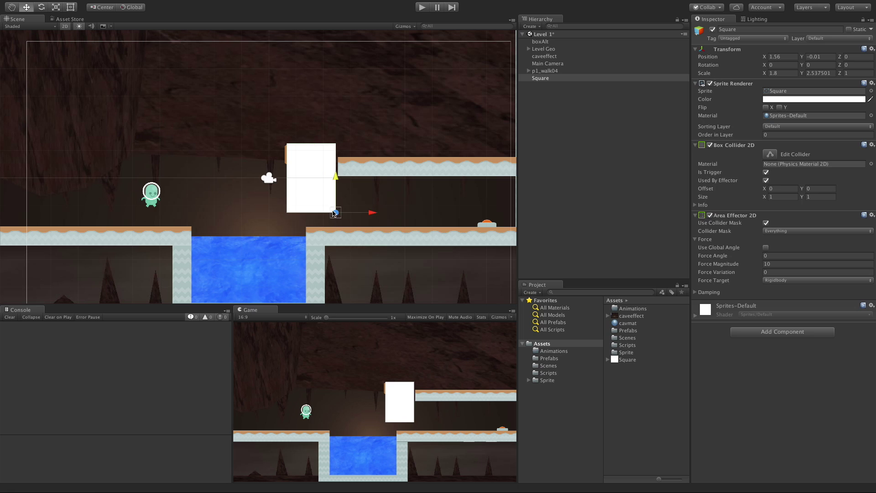
{"action": "left_click_drag", "start_coordinate": [326, 201], "coordinate": [335, 215]}
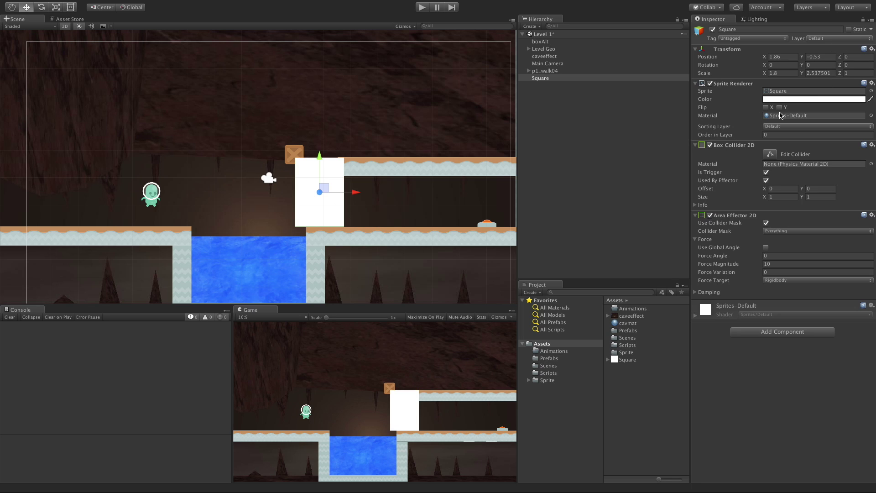
Lower the square's Sprite Renderer colour alpha to 130 so it is semi-transparent
{"action": "left_click", "coordinate": [854, 99]}
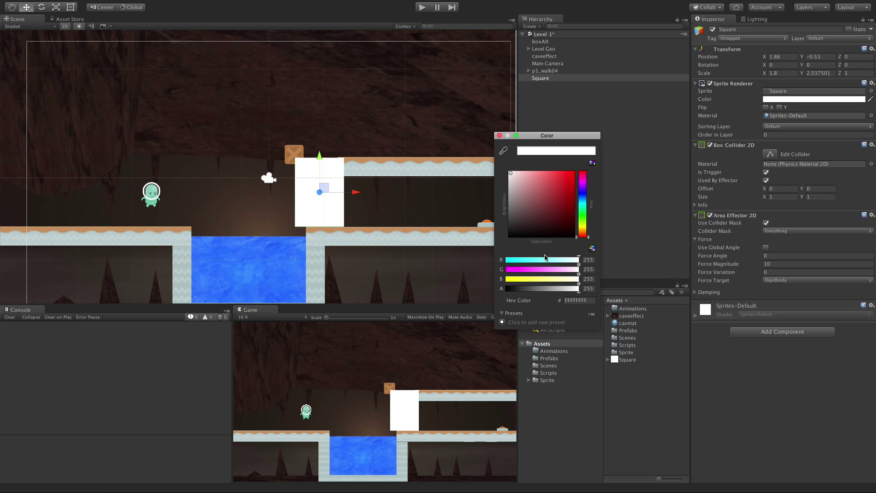
{"action": "left_click_drag", "start_coordinate": [550, 289], "coordinate": [544, 291]}
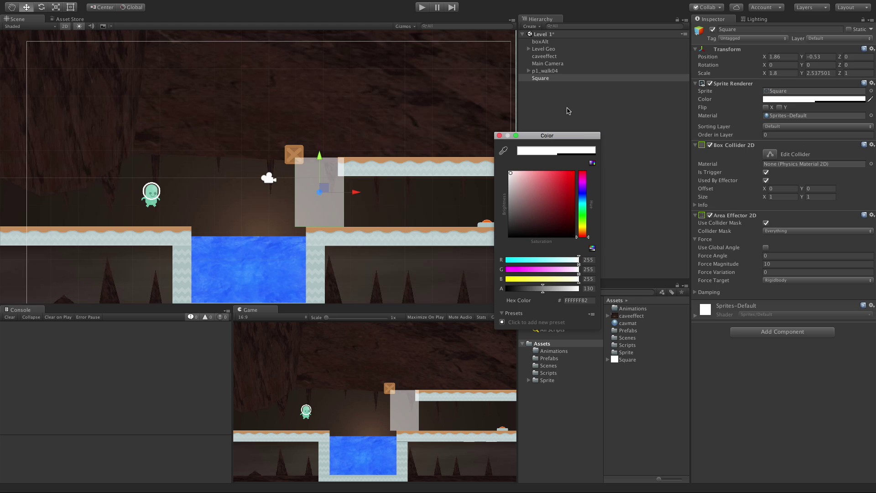
{"action": "left_click", "coordinate": [499, 135]}
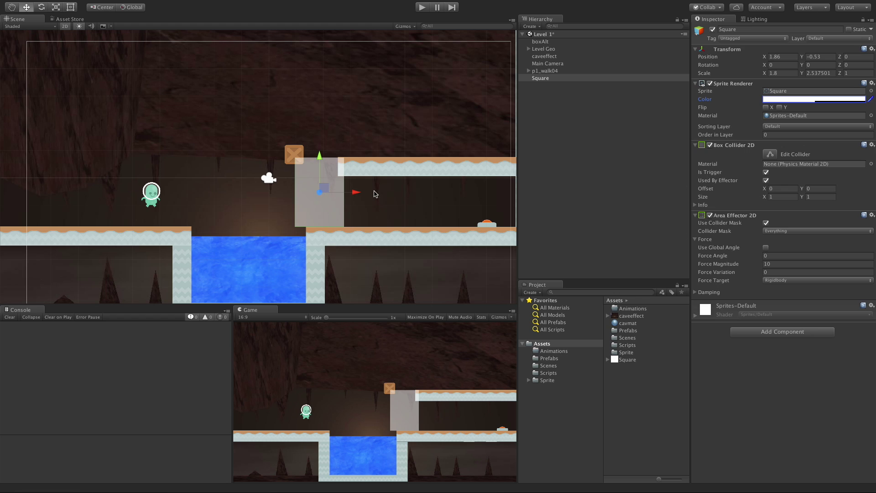
Rotate the square about 75 degrees with the Rotate tool
{"action": "left_click", "coordinate": [53, 8]}
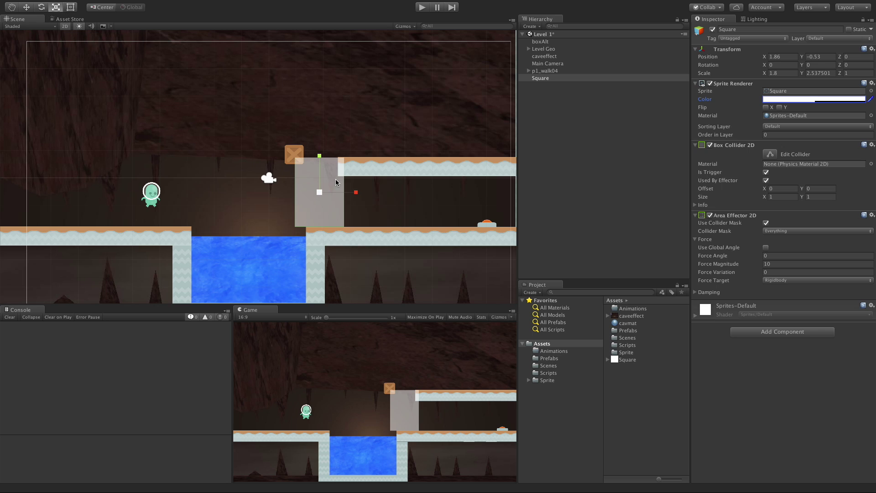
{"action": "key", "text": "e"}
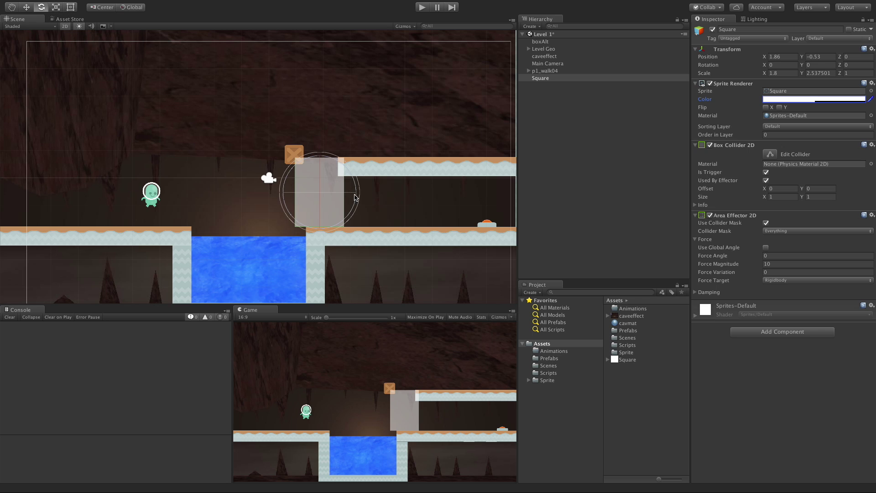
{"action": "left_click_drag", "start_coordinate": [357, 197], "coordinate": [299, 97]}
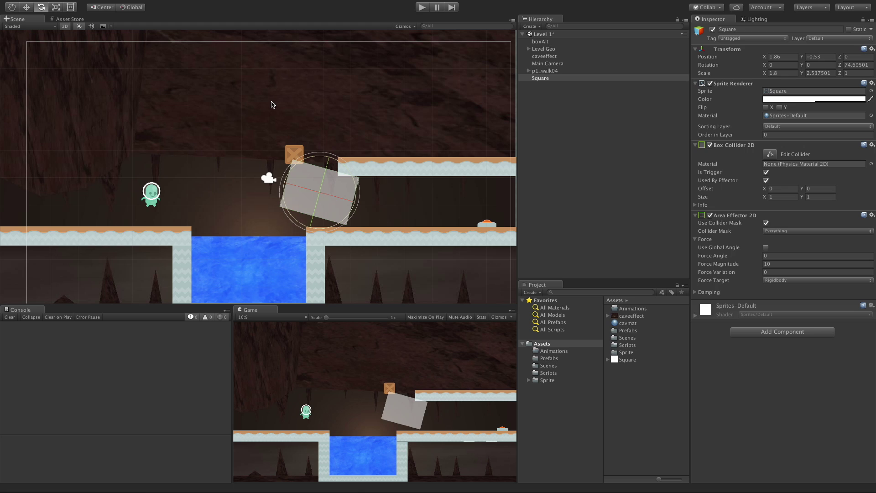
Toggle handle orientation between local and global and switch the effector to Use Global Angle
{"action": "key", "text": "w"}
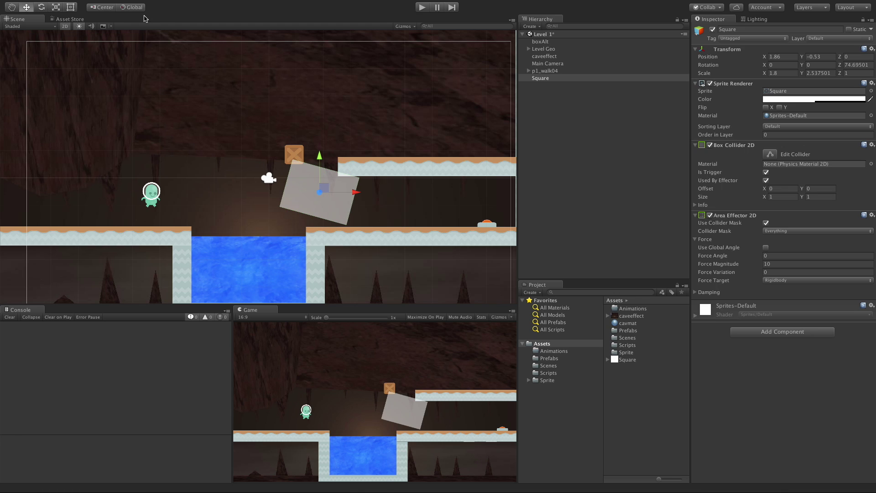
{"action": "left_click", "coordinate": [126, 7]}
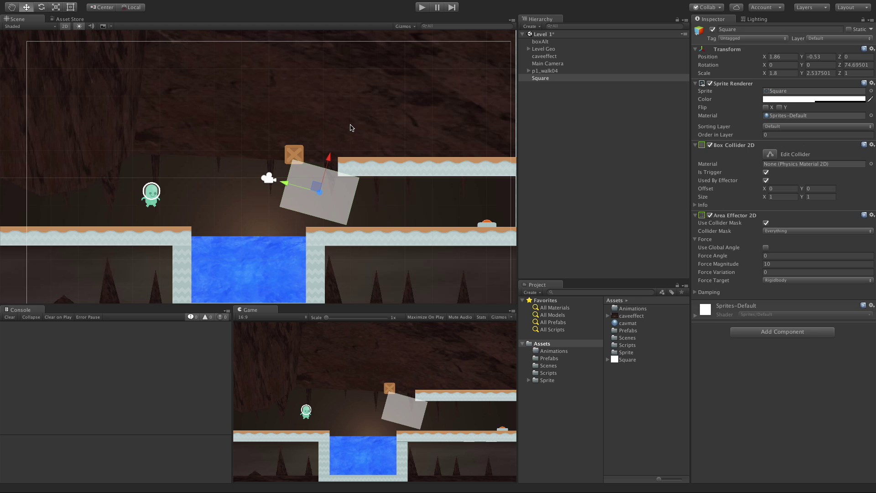
{"action": "left_click", "coordinate": [766, 248]}
{"action": "left_click", "coordinate": [140, 7]}
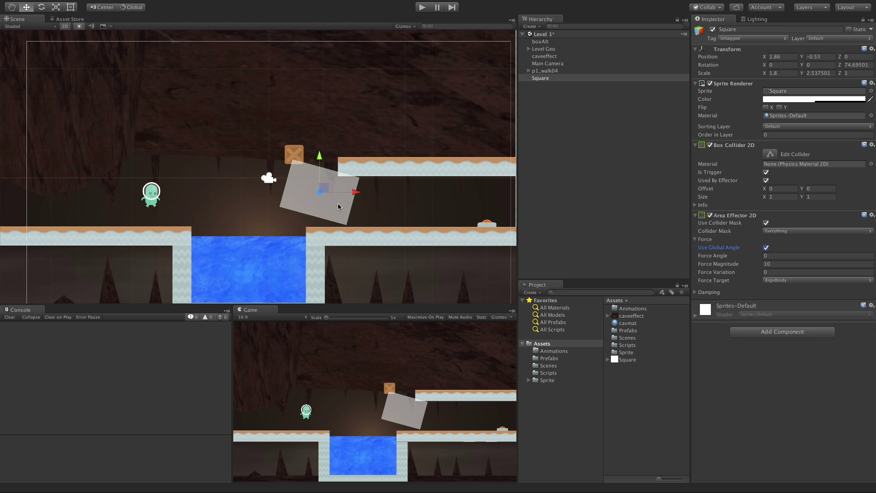
Reset the square's Transform Z rotation to 0
{"action": "left_click", "coordinate": [852, 64]}
{"action": "type", "text": "0"}
{"action": "key", "text": "Return"}
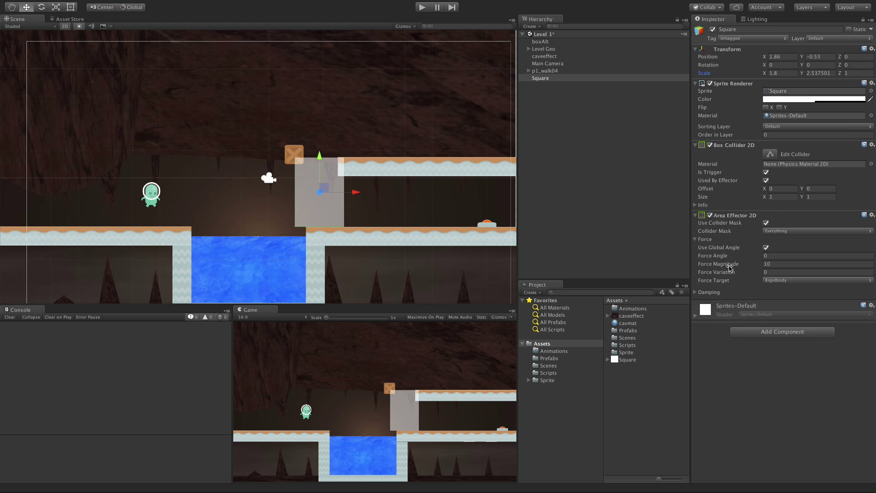
Untick Use Global Angle and set Force Angle 90, Force Variation 0, Force Magnitude 20, target Rigidbody
{"action": "left_click", "coordinate": [775, 254]}
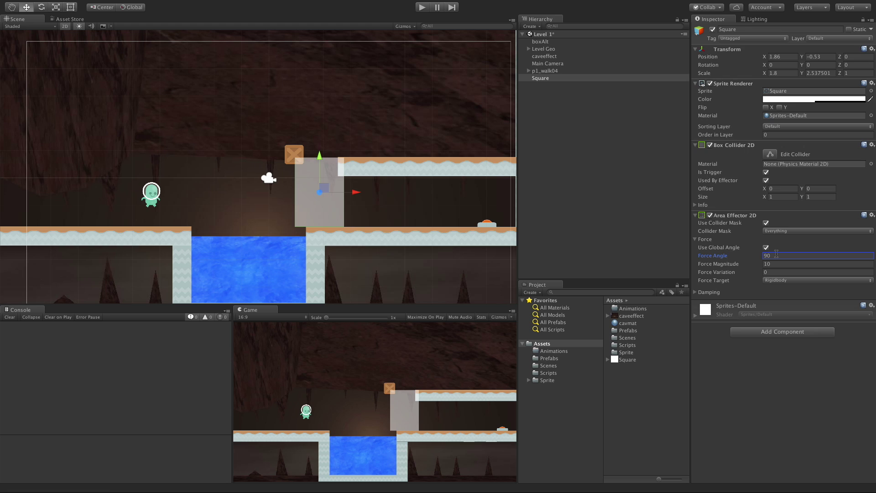
{"action": "left_click", "coordinate": [765, 247]}
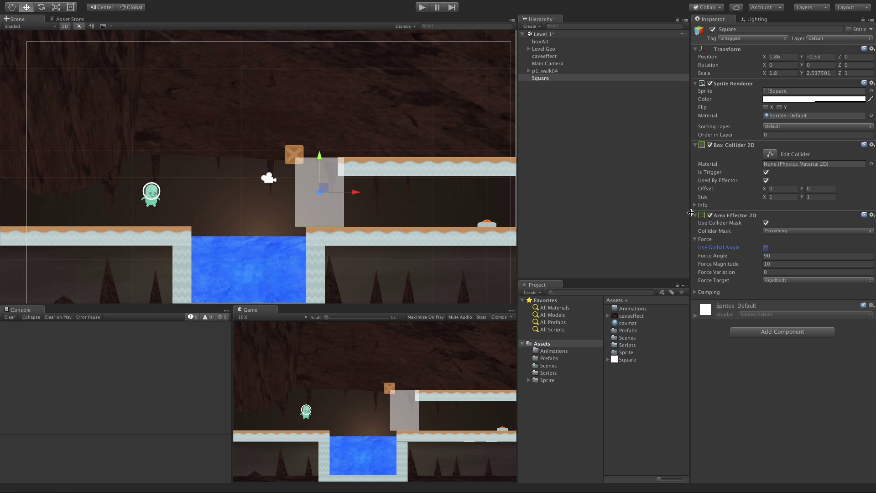
{"action": "left_click", "coordinate": [780, 263]}
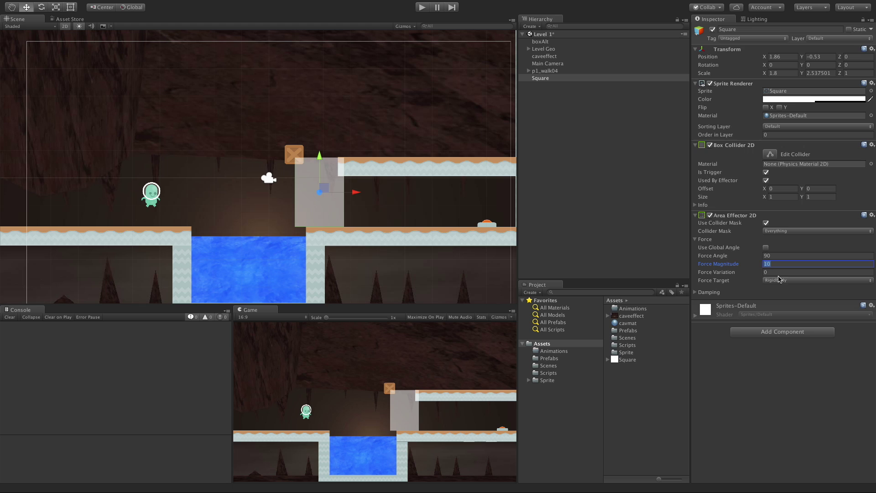
{"action": "left_click", "coordinate": [778, 279]}
{"action": "left_click", "coordinate": [778, 278]}
{"action": "left_click", "coordinate": [778, 272]}
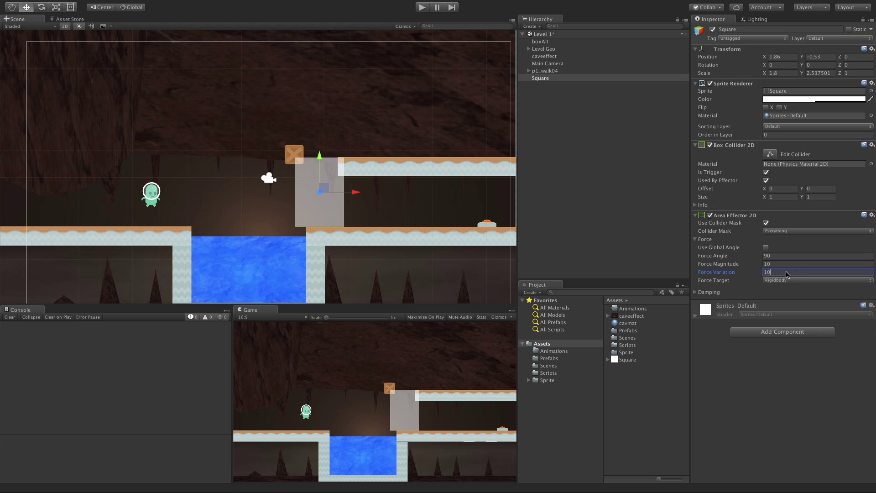
{"action": "double_click", "coordinate": [785, 272]}
{"action": "type", "text": "0"}
{"action": "left_click", "coordinate": [784, 263]}
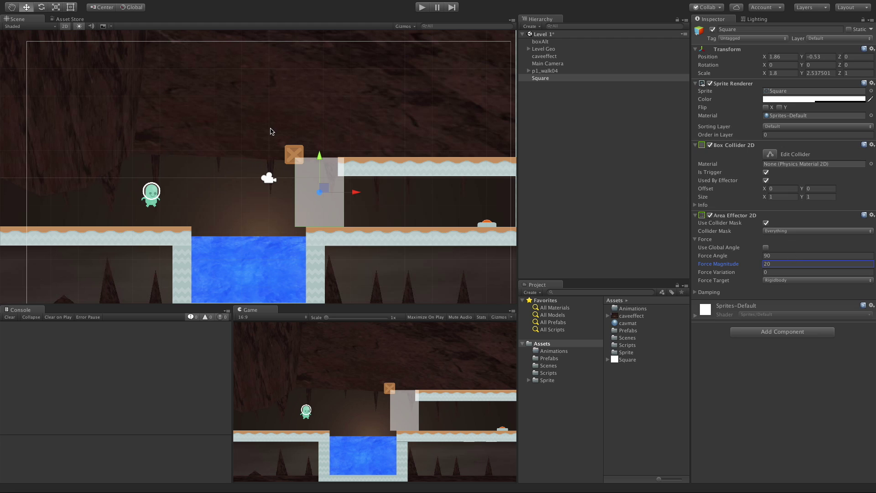
Raise the boxAlt crate above the effector, shifted right to X 1.25, and enter Play mode
{"action": "left_click", "coordinate": [294, 152]}
{"action": "left_click_drag", "start_coordinate": [295, 118], "coordinate": [296, 84]}
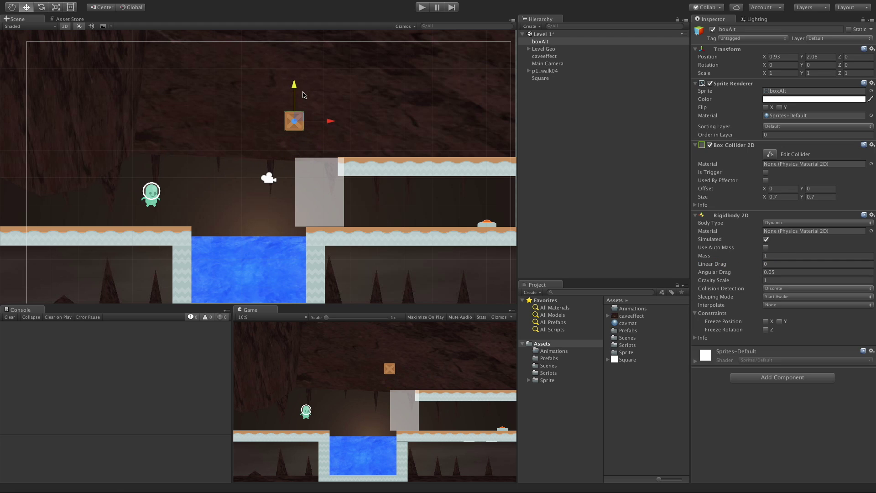
{"action": "left_click_drag", "start_coordinate": [334, 123], "coordinate": [343, 122]}
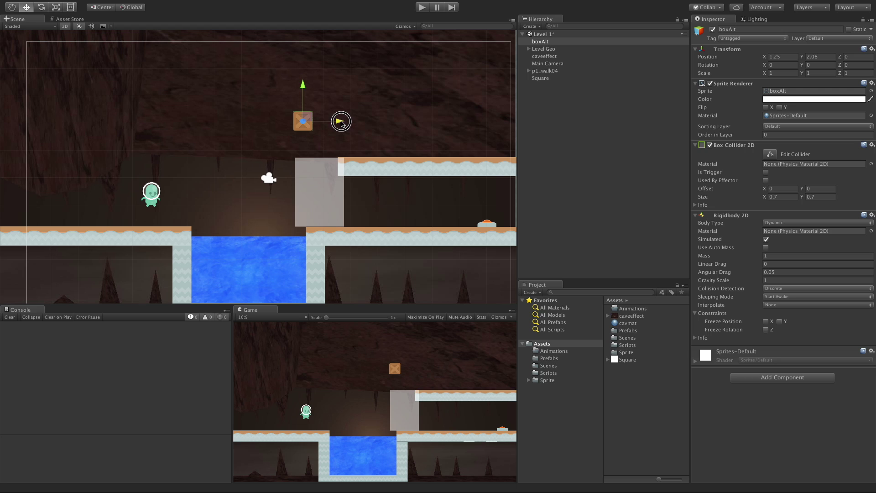
{"action": "left_click", "coordinate": [420, 8]}
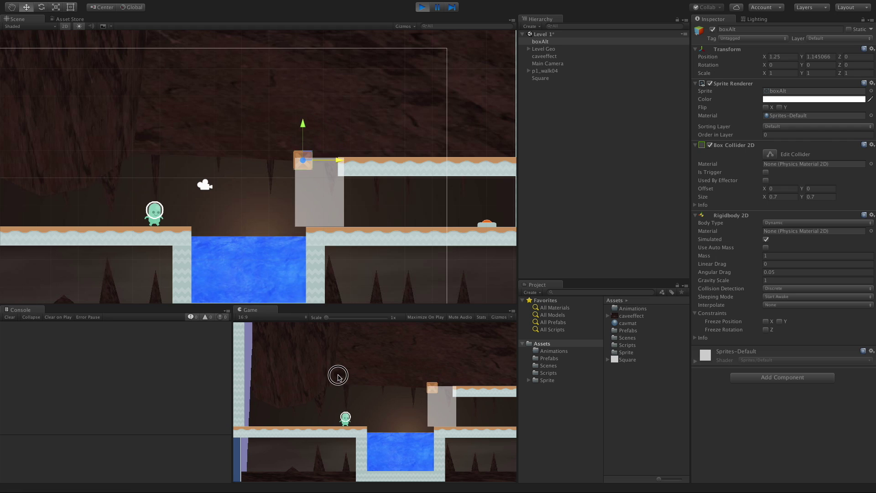
Walk and jump the player through the water and effector up to the upper ledge, then stop Play
{"action": "key", "text": "Right"}
{"action": "key", "text": "space"}
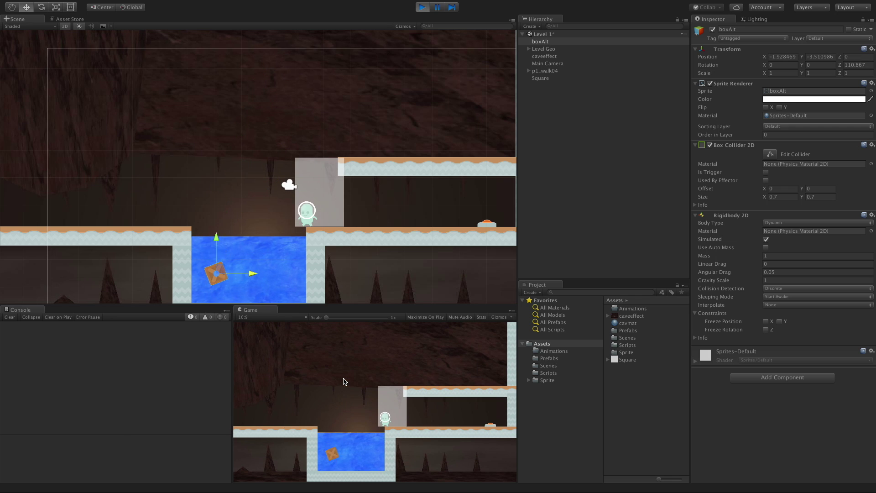
{"action": "key", "text": "space"}
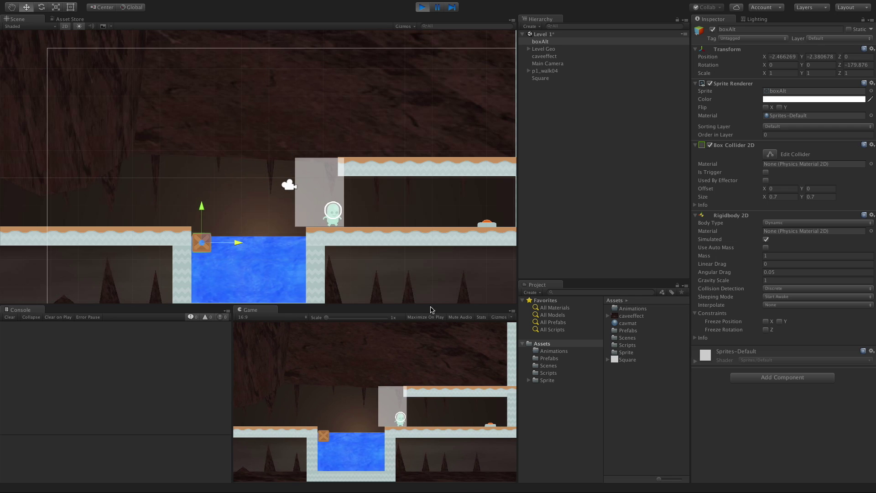
{"action": "key", "text": "Left"}
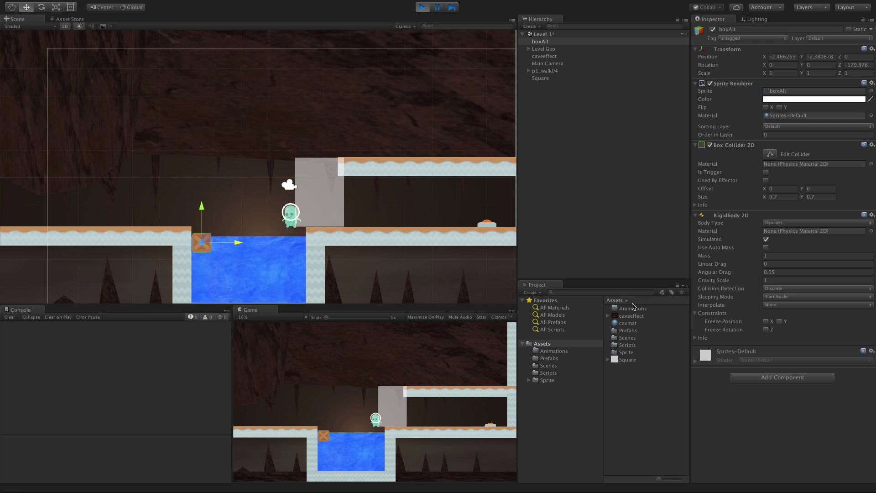
{"action": "key", "text": "space"}
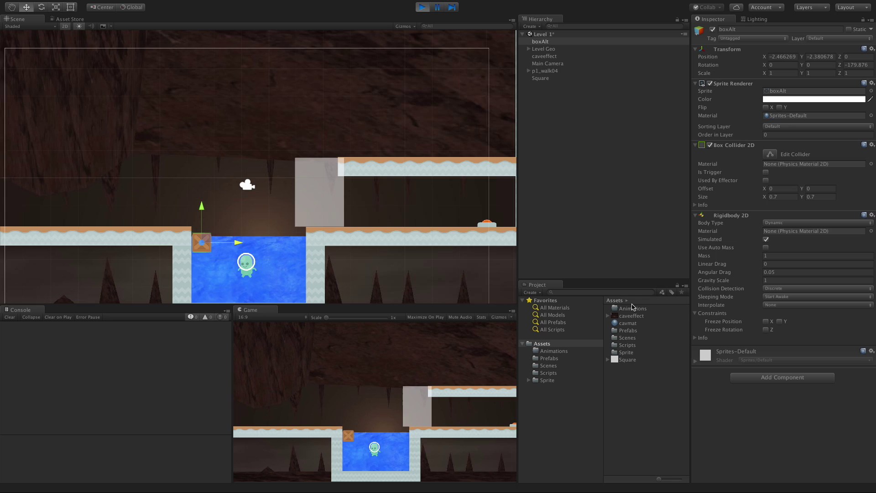
{"action": "key", "text": "space"}
{"action": "key", "text": "Right"}
{"action": "key", "text": "Left"}
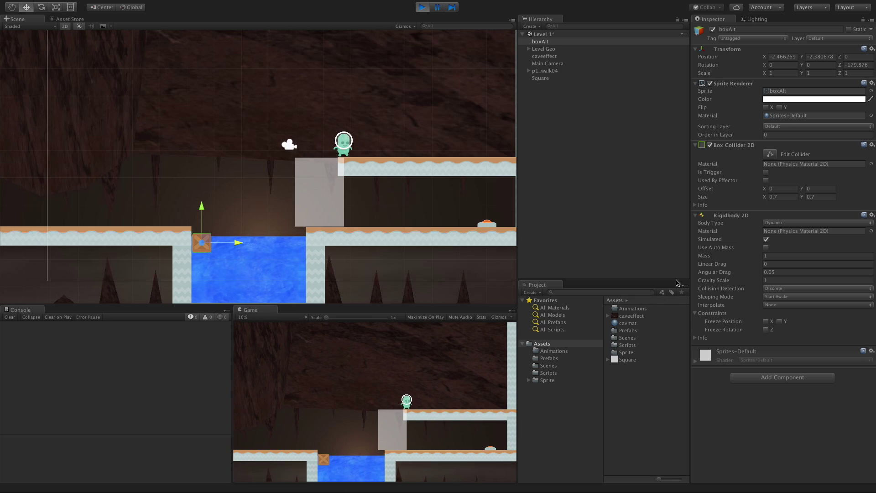
{"action": "key", "text": "Right"}
{"action": "left_click", "coordinate": [421, 7]}
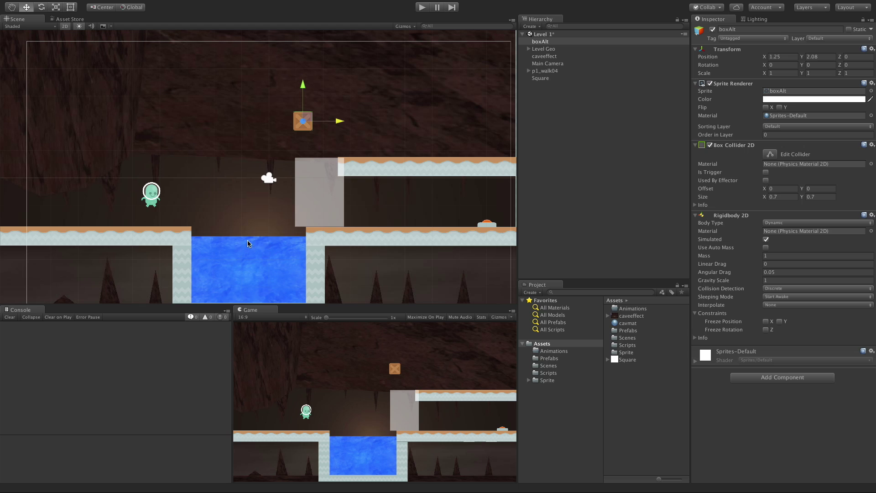
Set the square's Force Magnitude to 50, then play and walk the player over the lift
{"action": "left_click", "coordinate": [313, 181]}
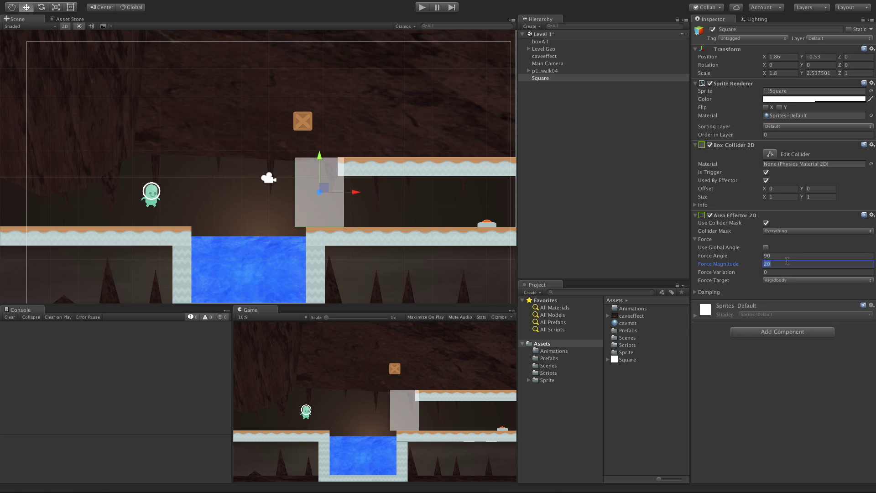
{"action": "left_click", "coordinate": [422, 8]}
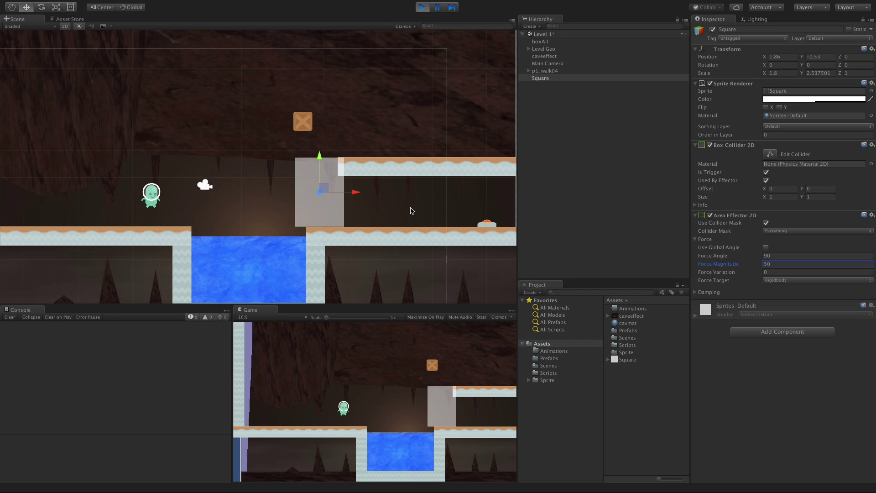
{"action": "key", "text": "Right"}
{"action": "key", "text": "space"}
{"action": "key", "text": "Right"}
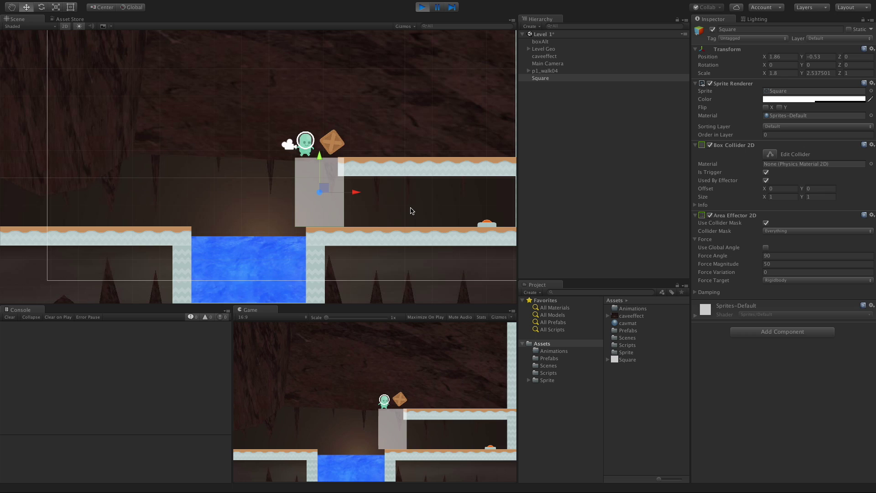
{"action": "key", "text": "Right"}
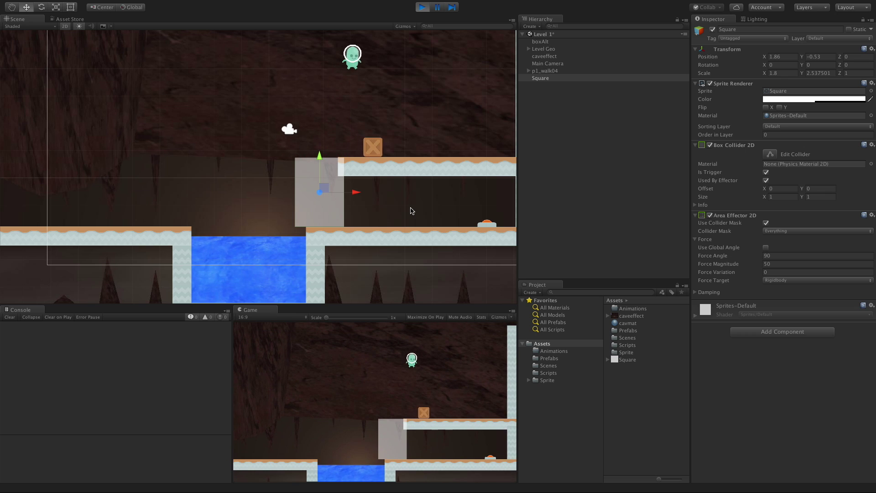
{"action": "key", "text": "Left"}
{"action": "key", "text": "Right"}
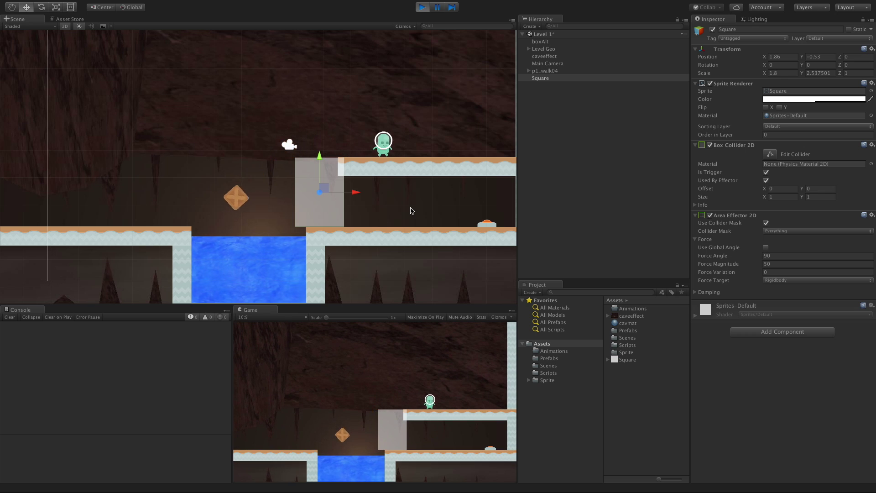
{"action": "key", "text": "Left"}
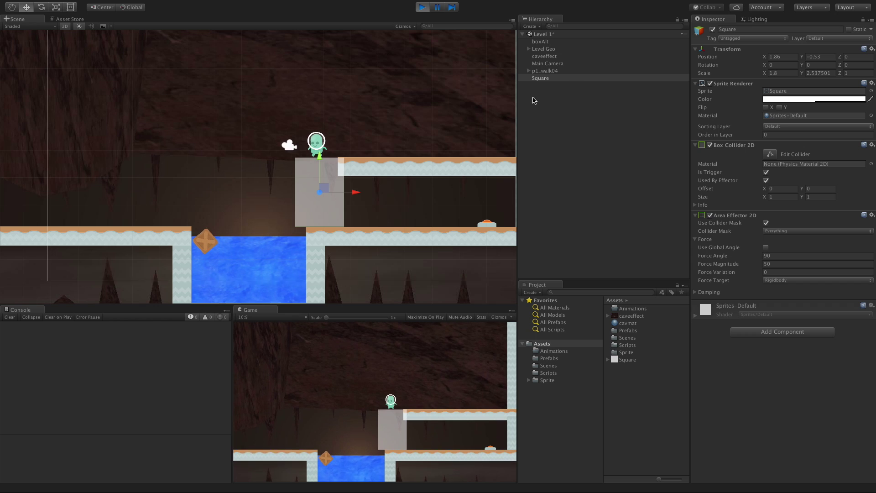
Rotate the square to 90 on Z and align the move handles with its local rotation
{"action": "left_click", "coordinate": [41, 7]}
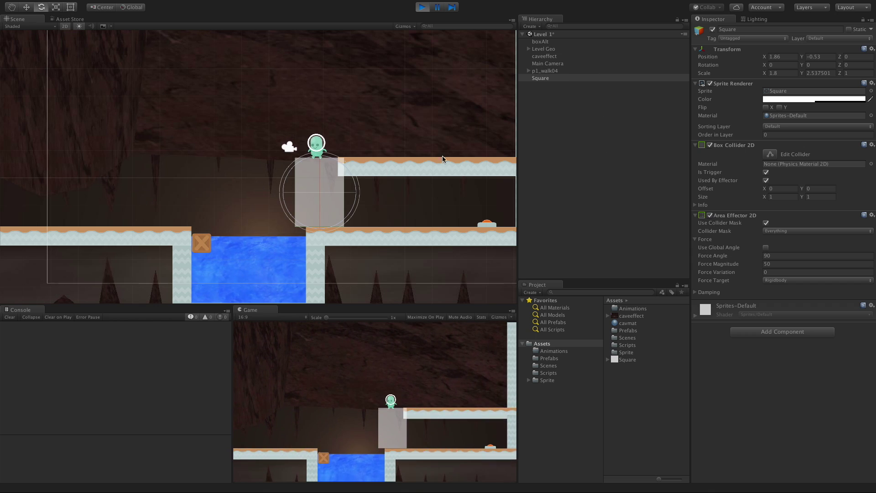
{"action": "left_click", "coordinate": [858, 66]}
{"action": "type", "text": "90"}
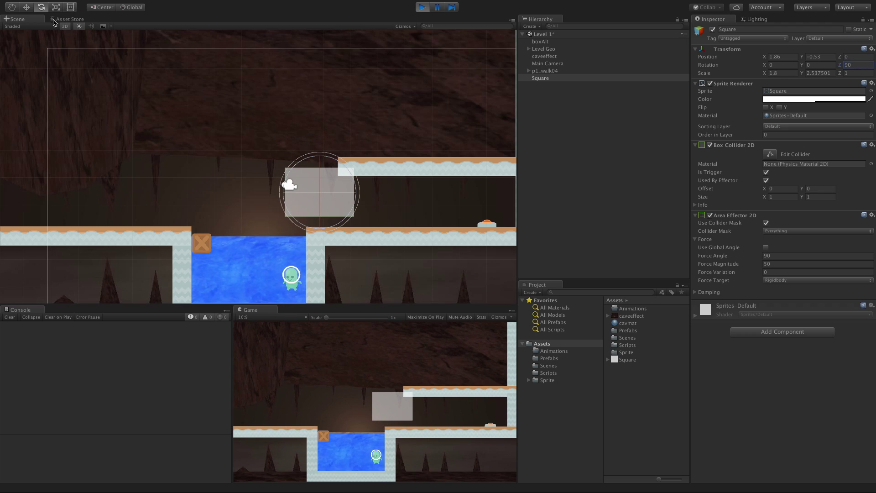
{"action": "left_click", "coordinate": [26, 7]}
{"action": "left_click", "coordinate": [131, 8]}
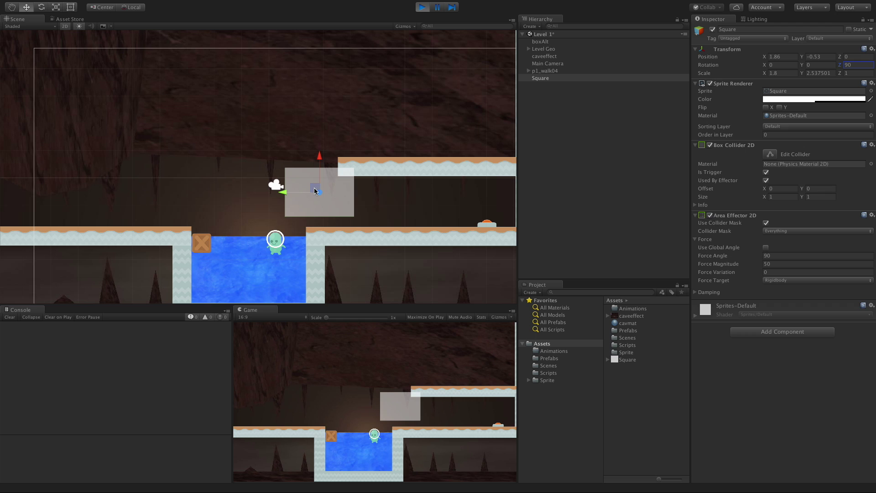
Walk the character out of the water and back and forth under the grey square
{"action": "left_click", "coordinate": [247, 218]}
{"action": "key", "text": "Right"}
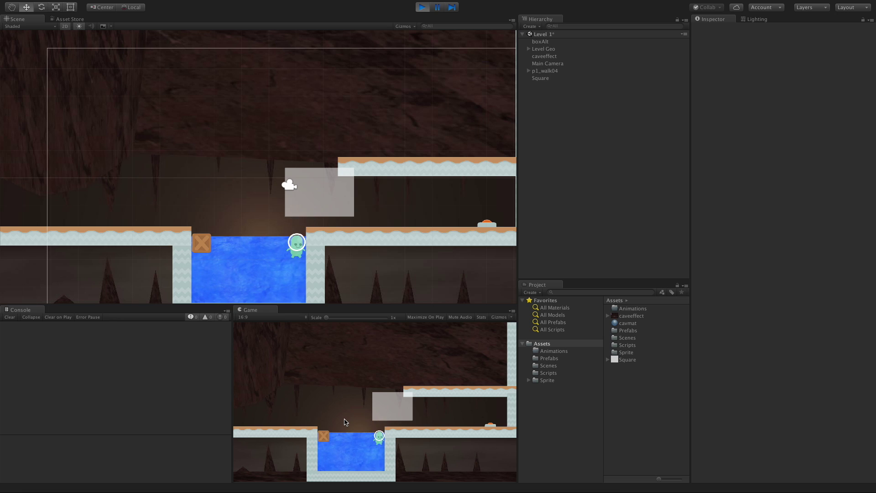
{"action": "key", "text": "Right"}
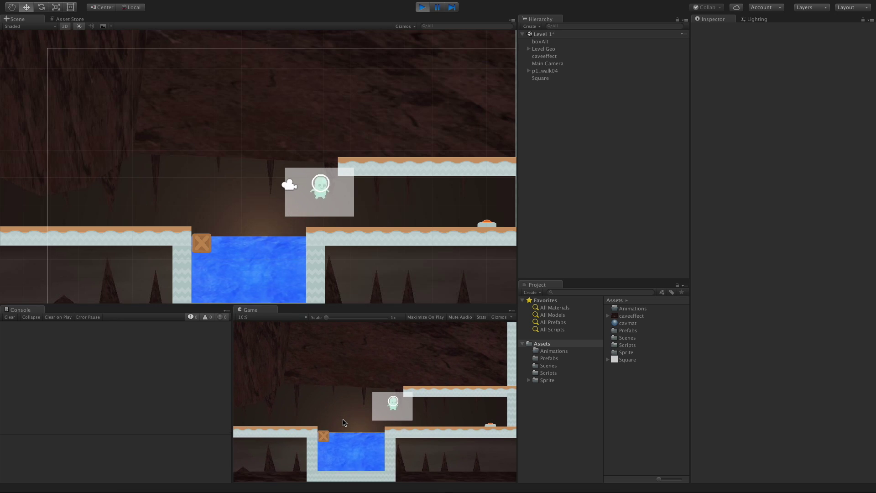
{"action": "key", "text": "Left"}
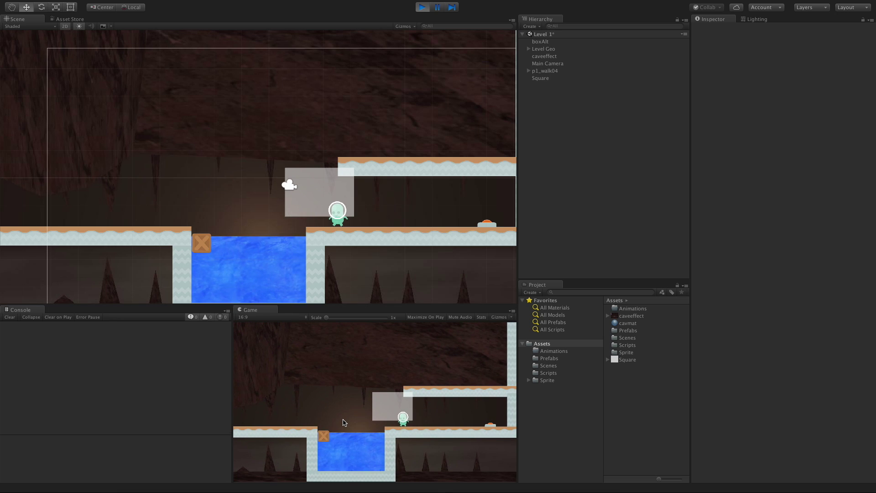
{"action": "key", "text": "Right"}
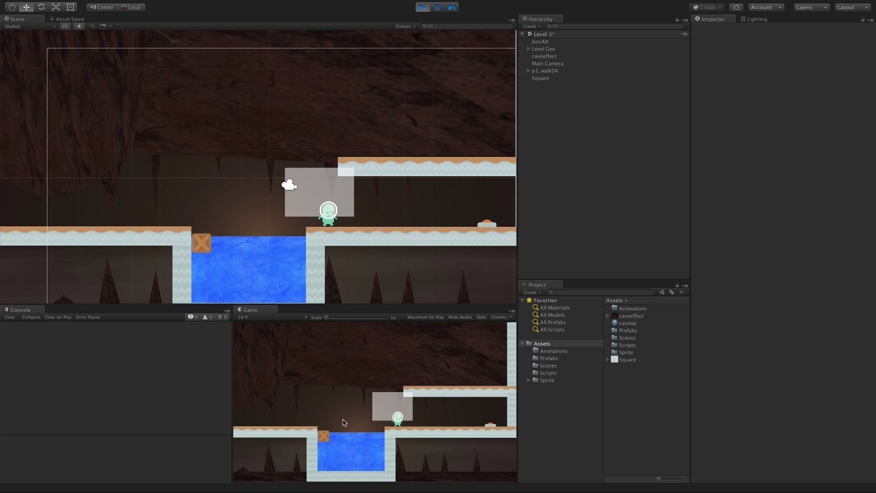
{"action": "key", "text": "Left"}
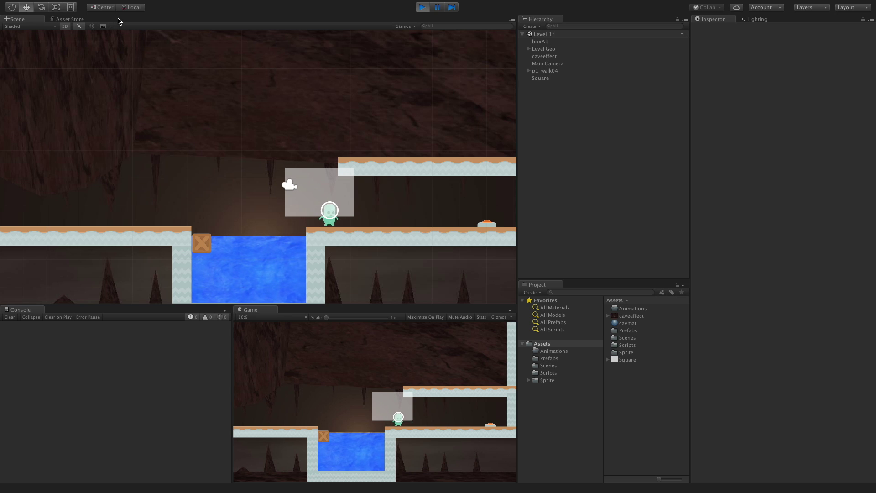
Set the transform handles to Global and select the grey square with the effector
{"action": "left_click", "coordinate": [131, 7]}
{"action": "key", "text": "Left"}
{"action": "left_click", "coordinate": [291, 171]}
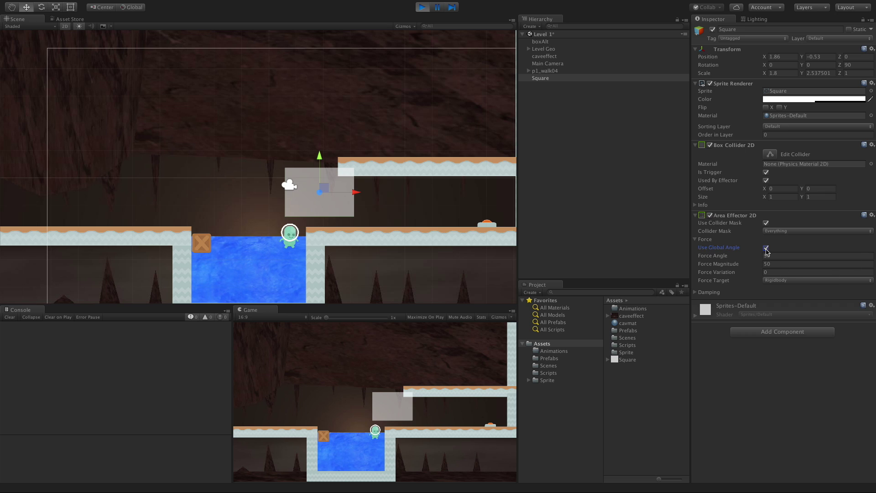
Jump the character into the rotated square, then untick the effector's Use Global Angle
{"action": "left_click", "coordinate": [254, 252]}
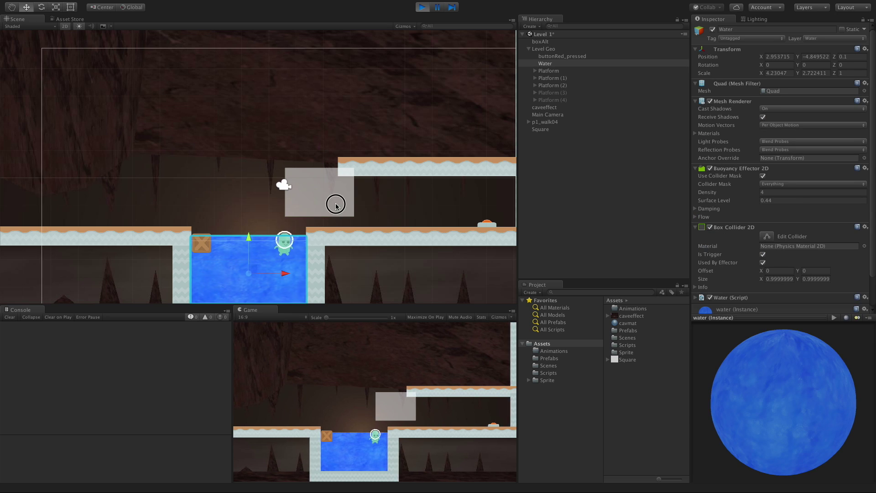
{"action": "left_click", "coordinate": [336, 202]}
{"action": "key", "text": "Left"}
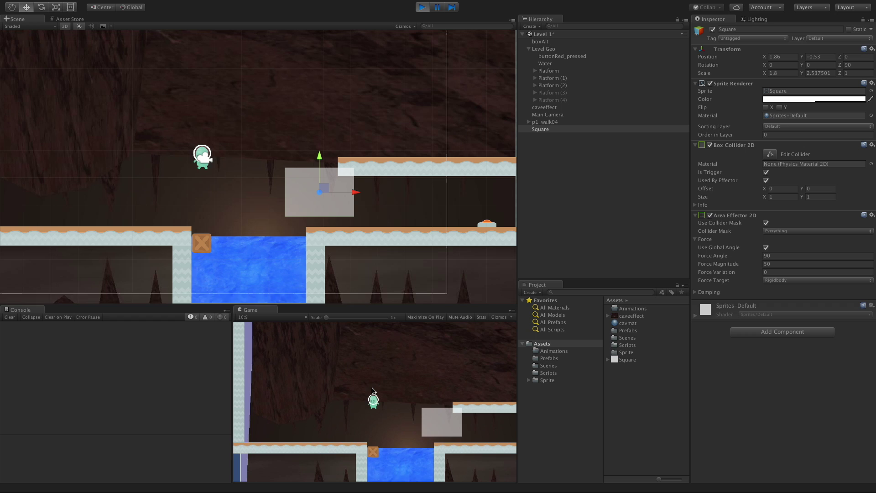
{"action": "key", "text": "Right"}
{"action": "key", "text": "Right"}
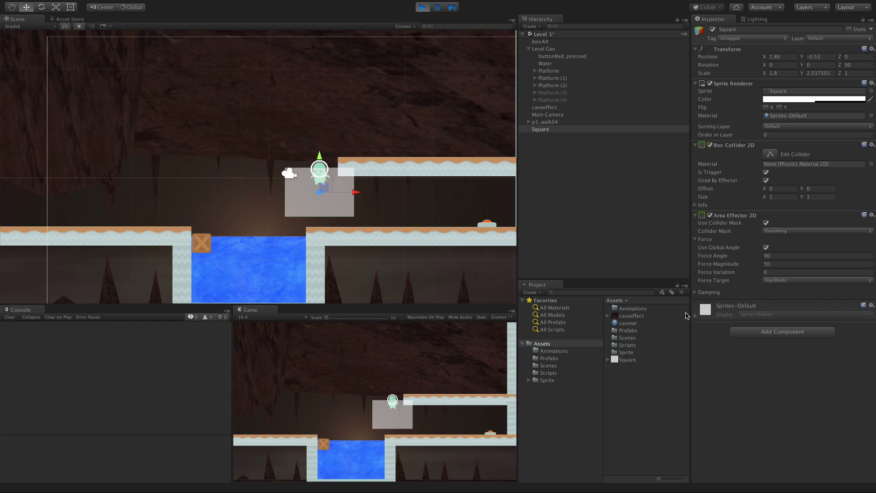
{"action": "left_click", "coordinate": [766, 248]}
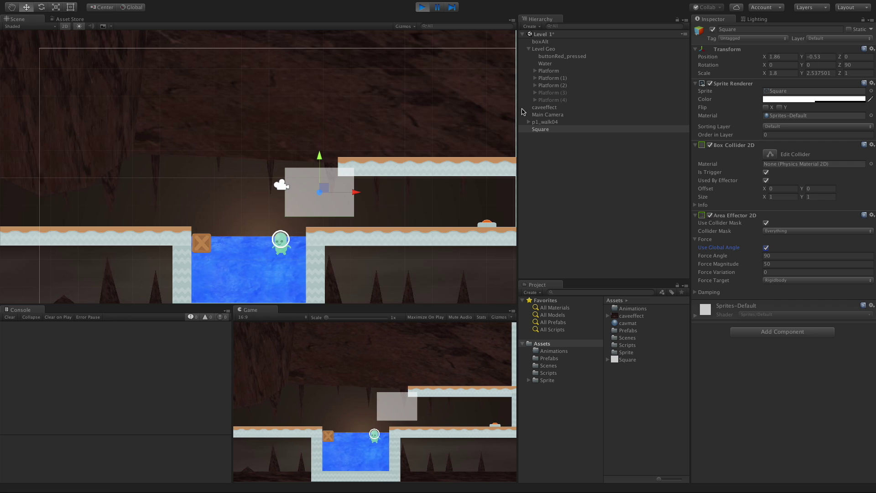
Stop the play test and keep Rigidbody as the effector's Force Target
{"action": "left_click", "coordinate": [422, 7]}
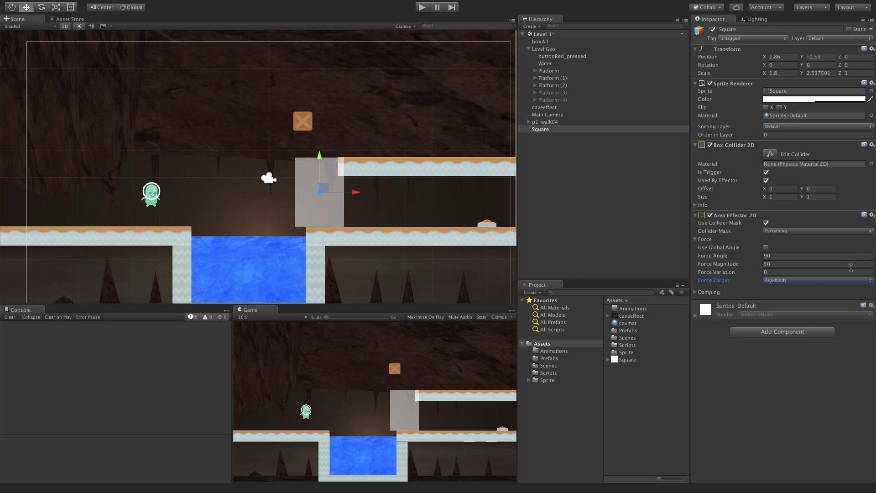
{"action": "left_click", "coordinate": [811, 281]}
{"action": "left_click", "coordinate": [787, 426]}
Expand Damping, play, and ride the lift onto the upper platform, pushing the crate off
{"action": "left_click", "coordinate": [696, 293]}
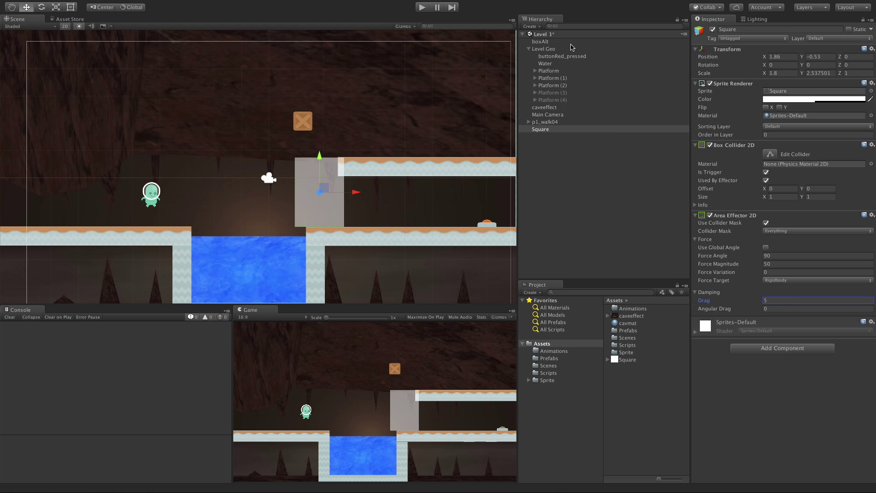
{"action": "left_click", "coordinate": [422, 8]}
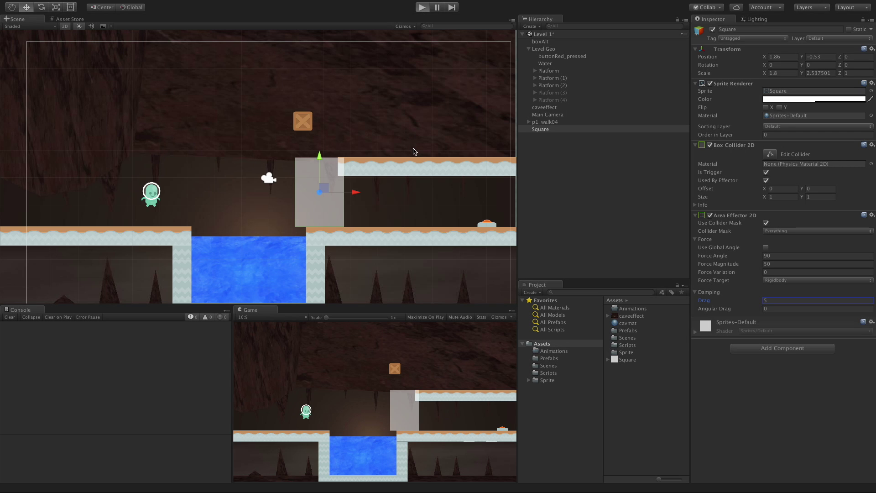
{"action": "key", "text": "Right"}
{"action": "key", "text": "space"}
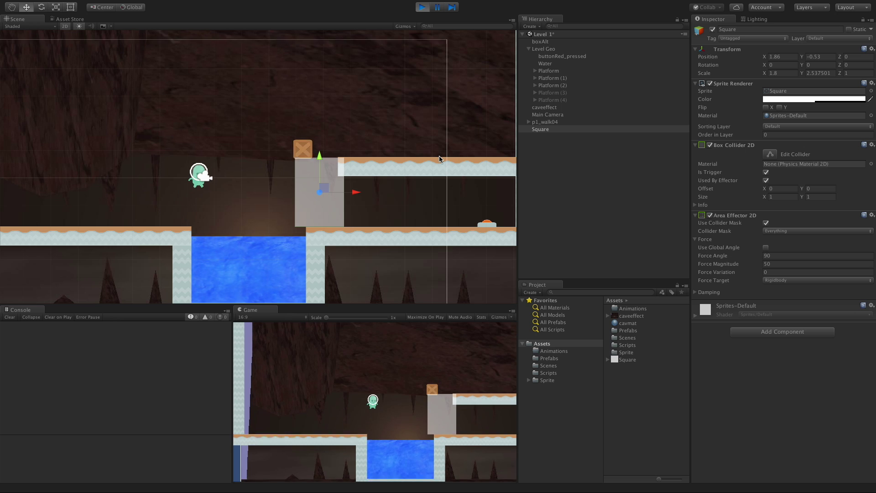
{"action": "key", "text": "Right"}
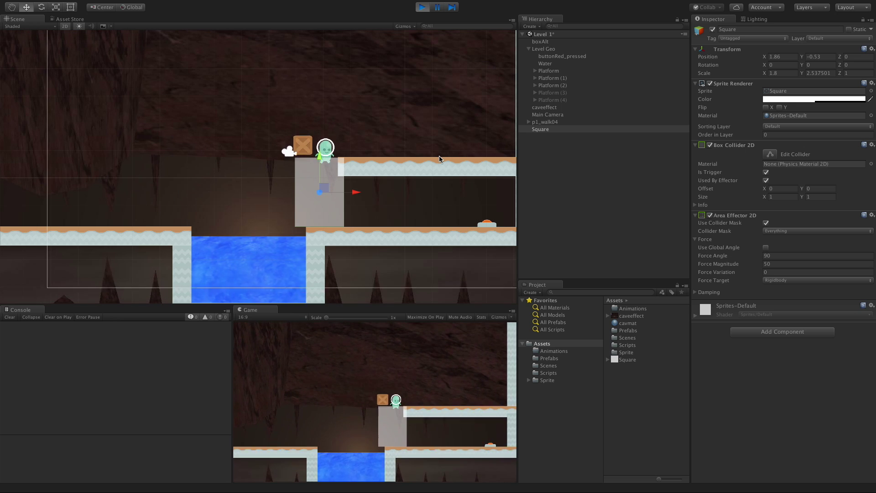
{"action": "key", "text": "Right"}
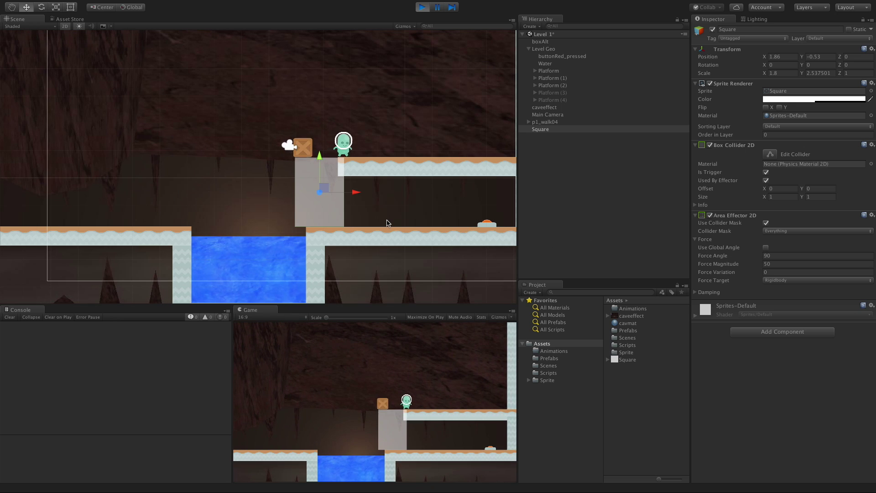
{"action": "key", "text": "space"}
{"action": "key", "text": "Left"}
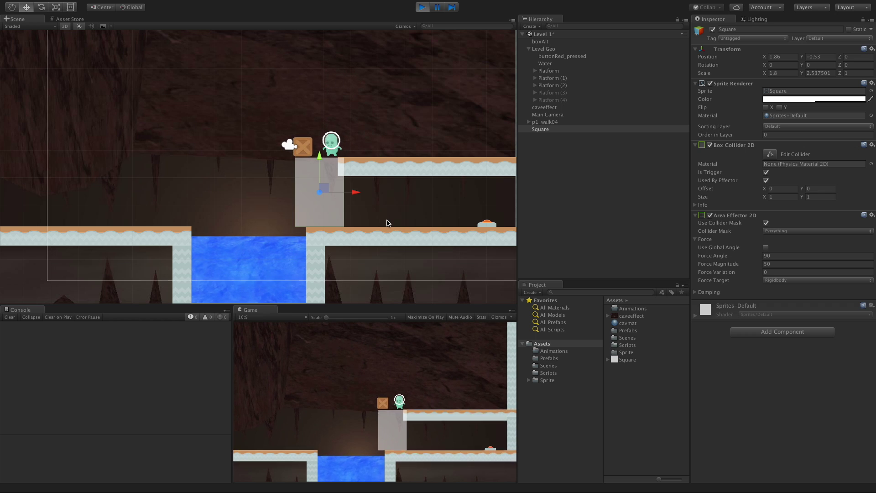
{"action": "key", "text": "Left"}
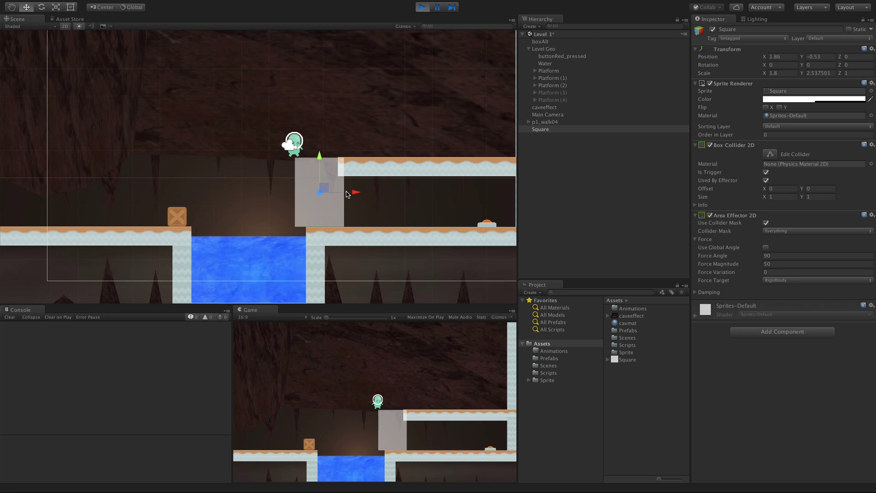
Set the effector's Drag to 50 and retest the slower lift onto the platform
{"action": "left_click", "coordinate": [748, 292]}
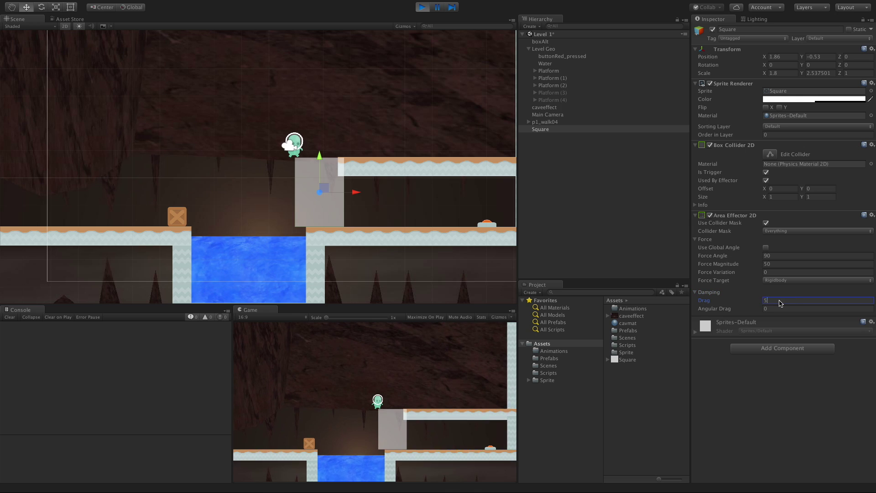
{"action": "type", "text": "50"}
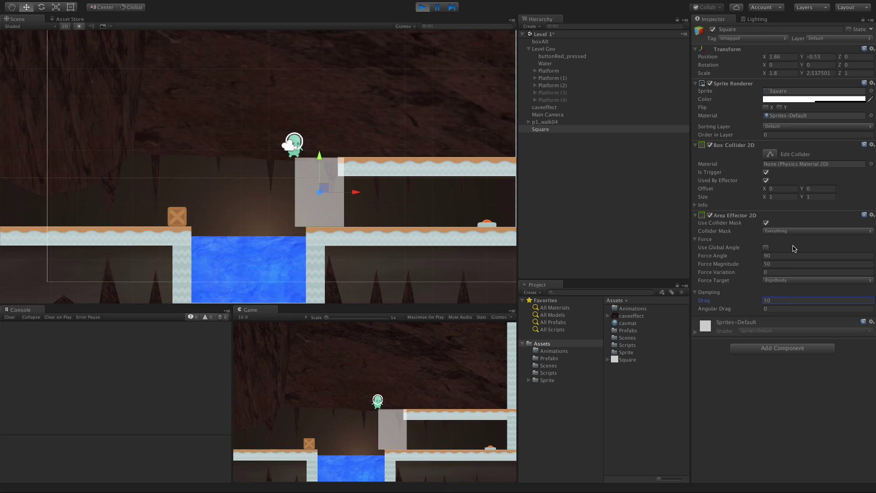
{"action": "left_click", "coordinate": [371, 362]}
{"action": "key", "text": "Left"}
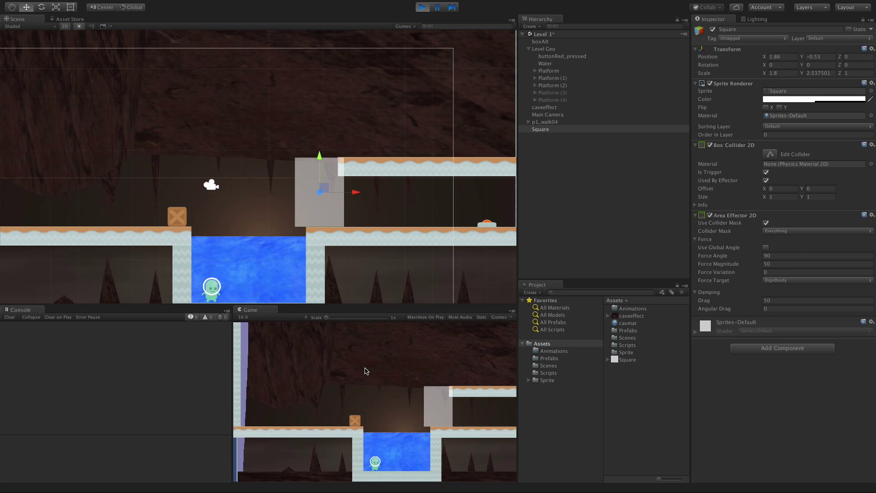
{"action": "key", "text": "Right"}
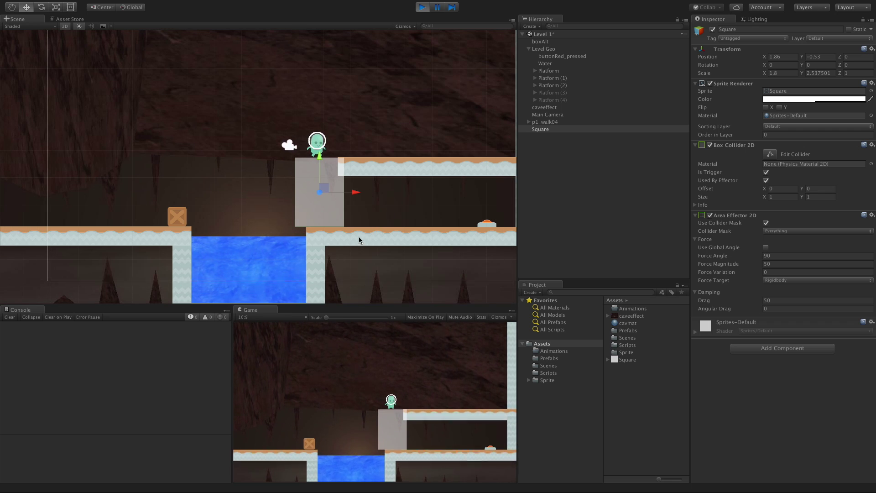
{"action": "key", "text": "Left"}
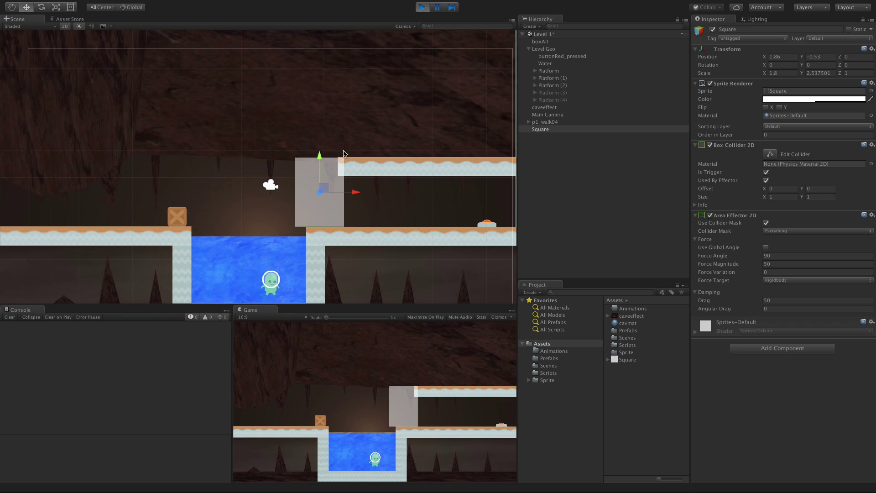
{"action": "key", "text": "Right"}
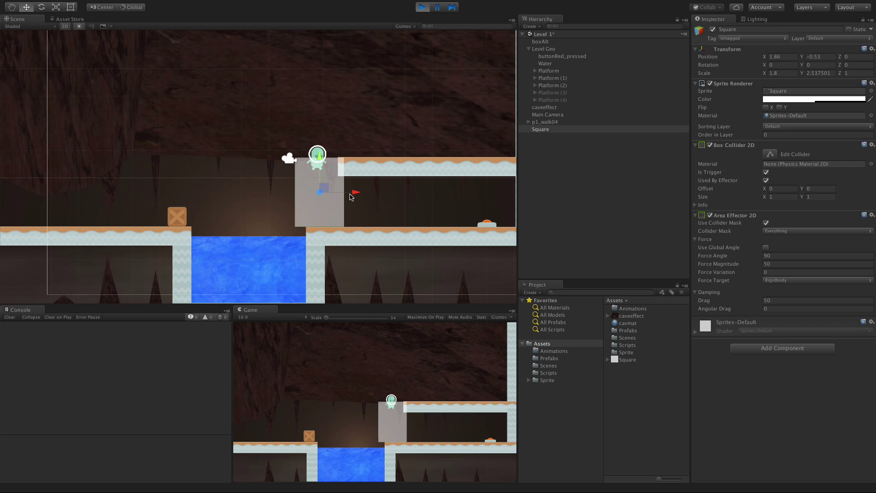
{"action": "key", "text": "Right"}
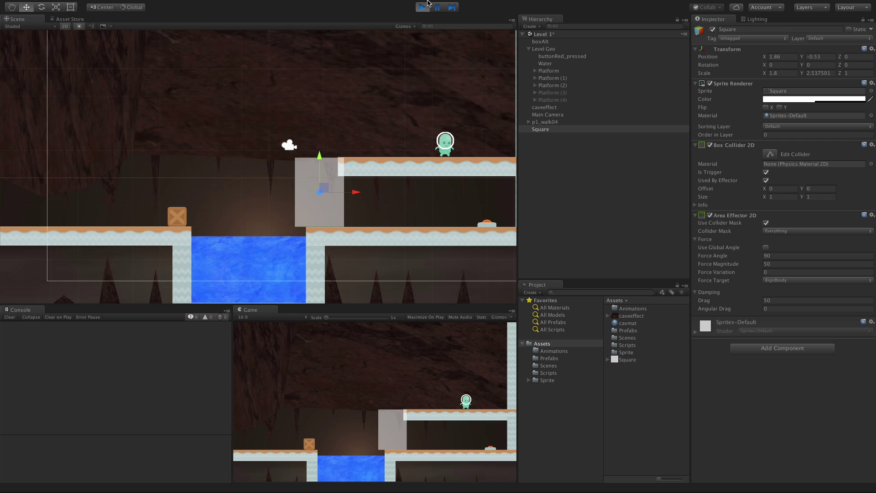
Stop the play test, untick Use Collider Mask, and keep the Square on the Default layer
{"action": "mouse_move", "coordinate": [424, 5]}
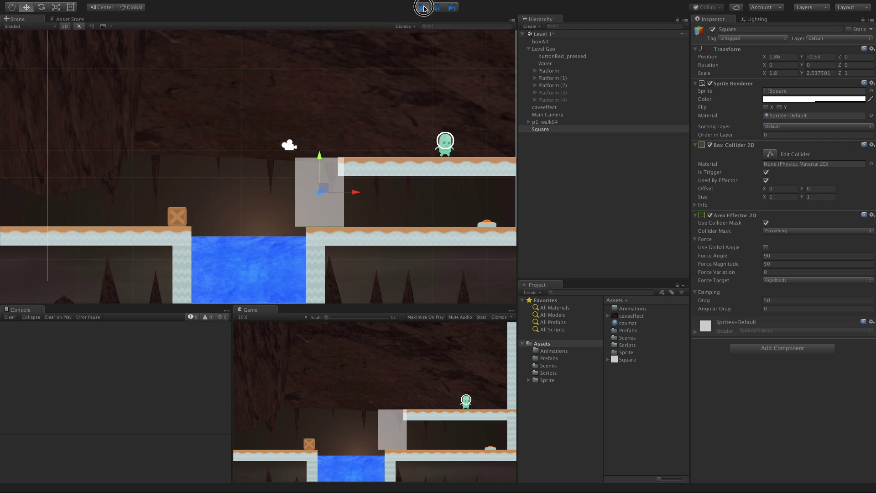
{"action": "left_click", "coordinate": [423, 7]}
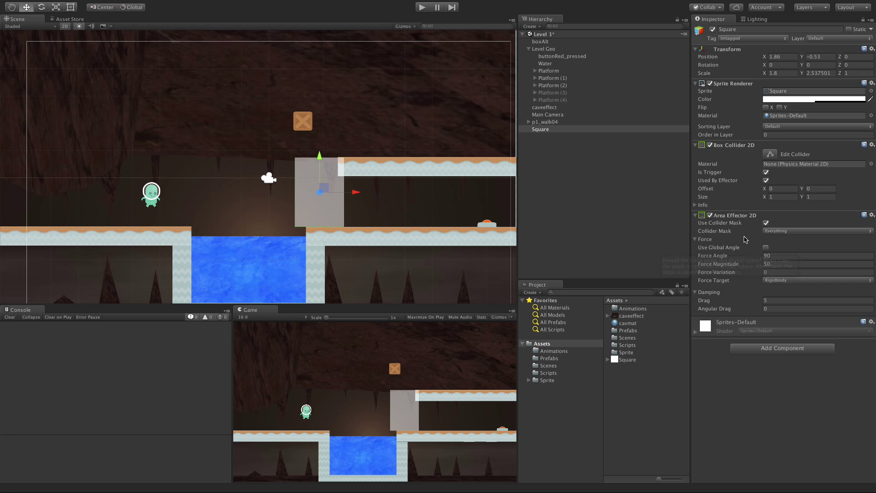
{"action": "left_click", "coordinate": [766, 223]}
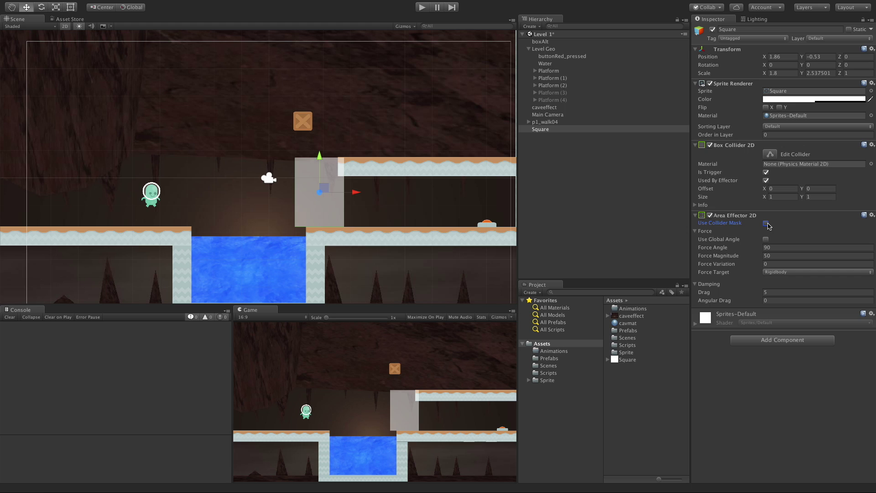
{"action": "left_click", "coordinate": [820, 39]}
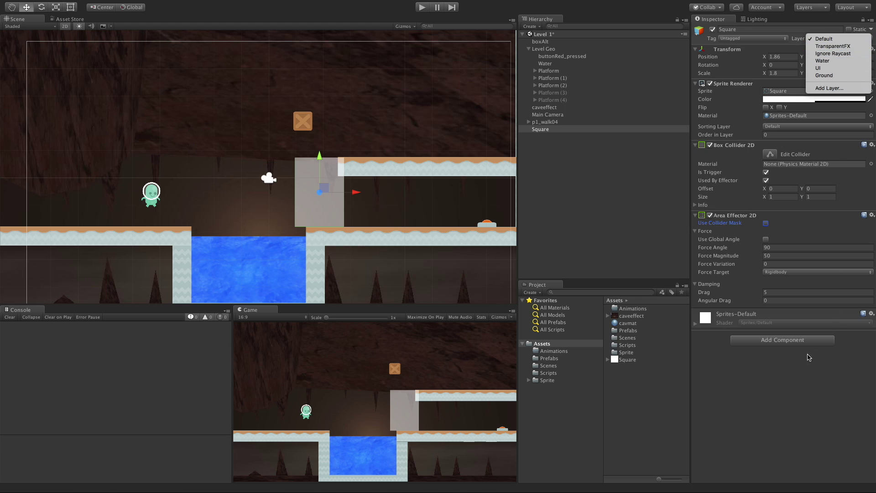
{"action": "left_click", "coordinate": [808, 357]}
Tick Use Collider Mask and restrict the Collider Mask to the Default layer only
{"action": "left_click", "coordinate": [766, 223]}
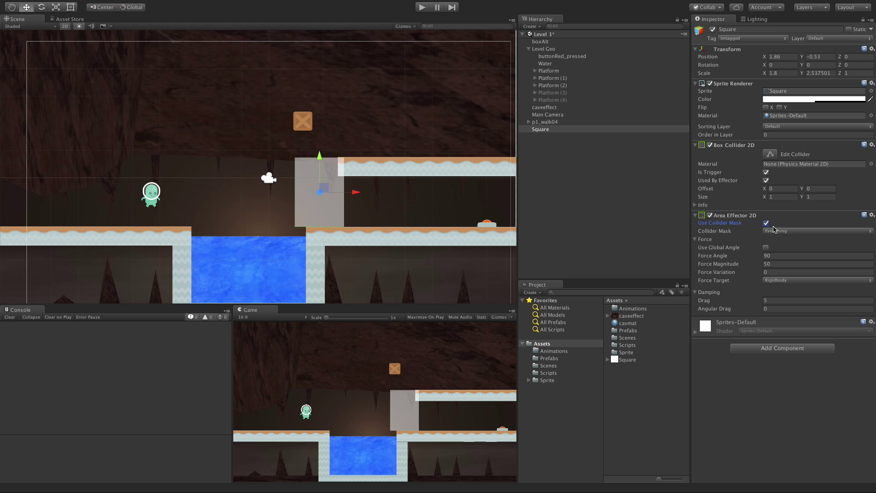
{"action": "left_click", "coordinate": [788, 231]}
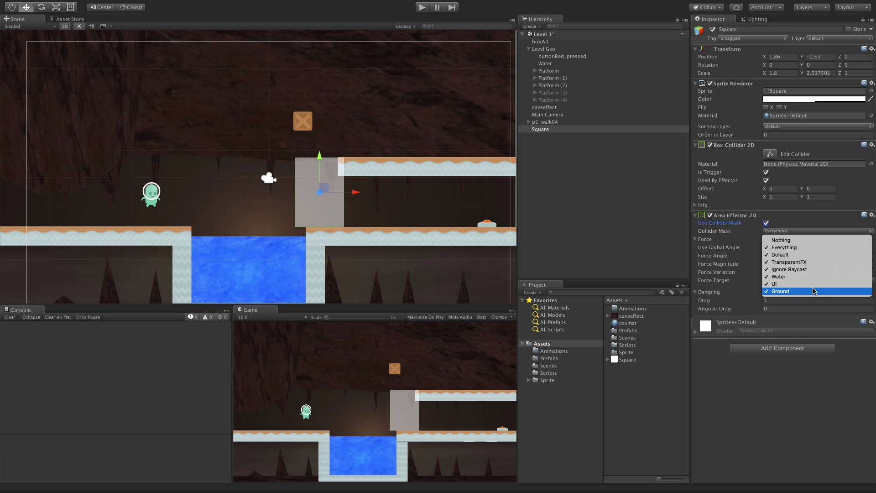
{"action": "left_click", "coordinate": [807, 255]}
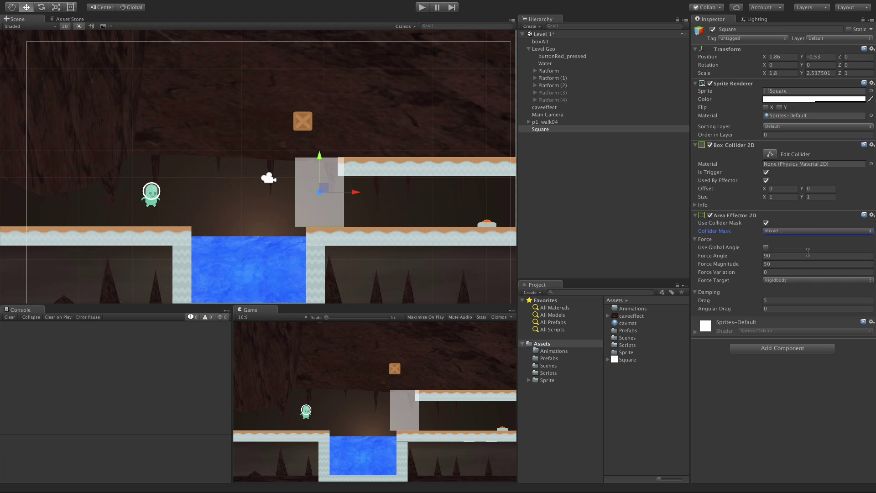
{"action": "left_click", "coordinate": [785, 231]}
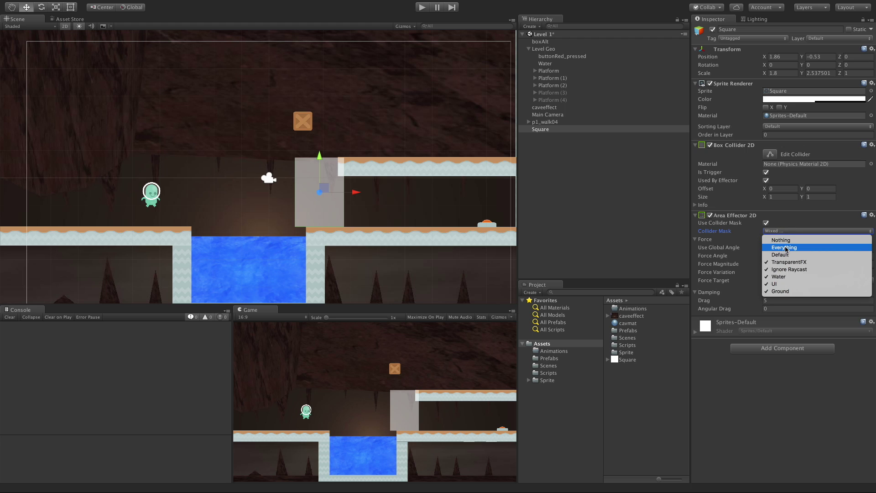
{"action": "left_click", "coordinate": [781, 240]}
{"action": "left_click", "coordinate": [786, 231]}
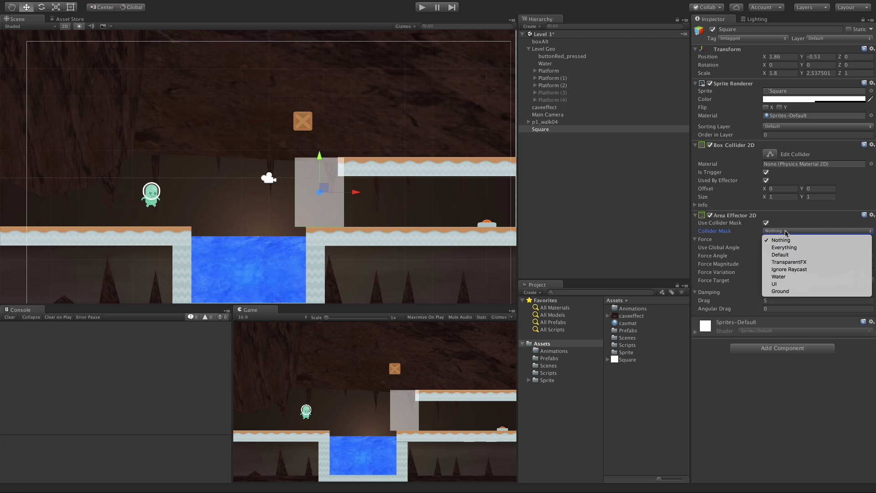
{"action": "left_click", "coordinate": [796, 255]}
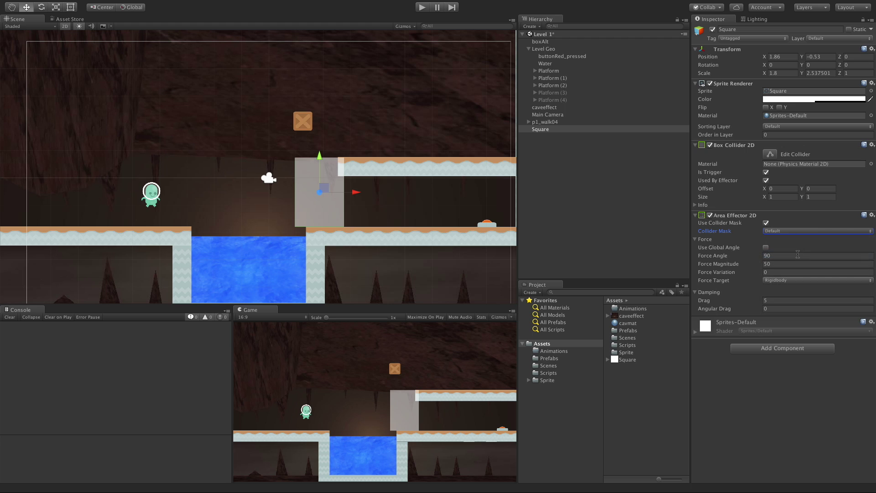
Add a new layer named 'Player' in User Layer 9
{"action": "left_click", "coordinate": [305, 115]}
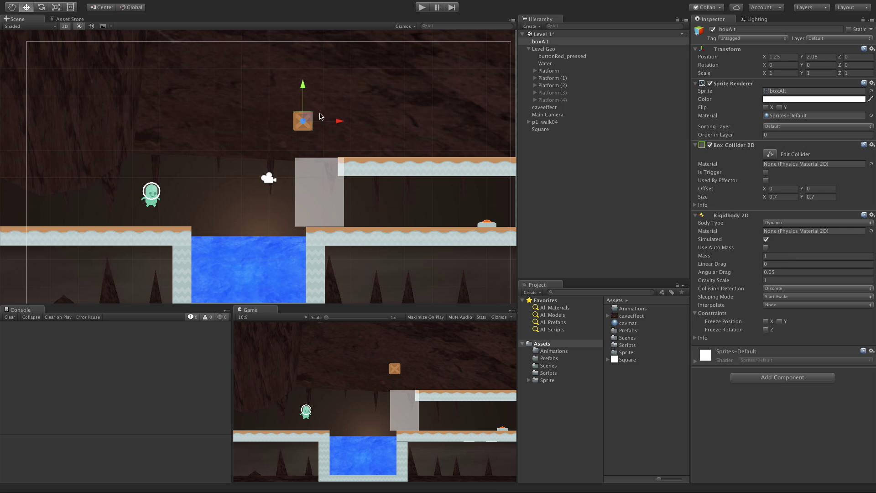
{"action": "left_click", "coordinate": [152, 193]}
{"action": "left_click", "coordinate": [834, 39]}
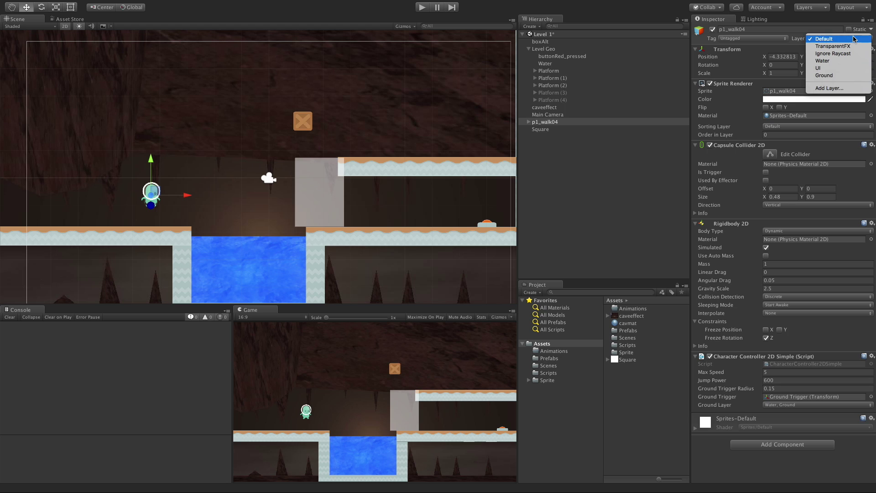
{"action": "left_click", "coordinate": [845, 88]}
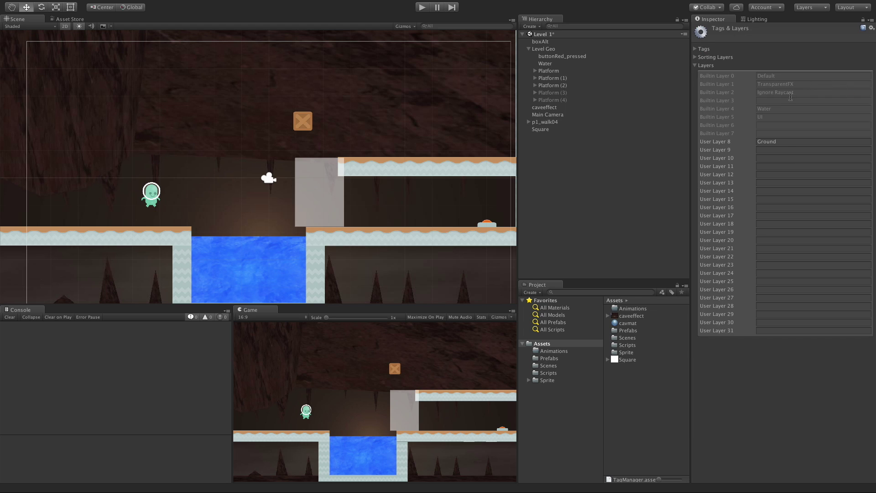
{"action": "left_click", "coordinate": [791, 150]}
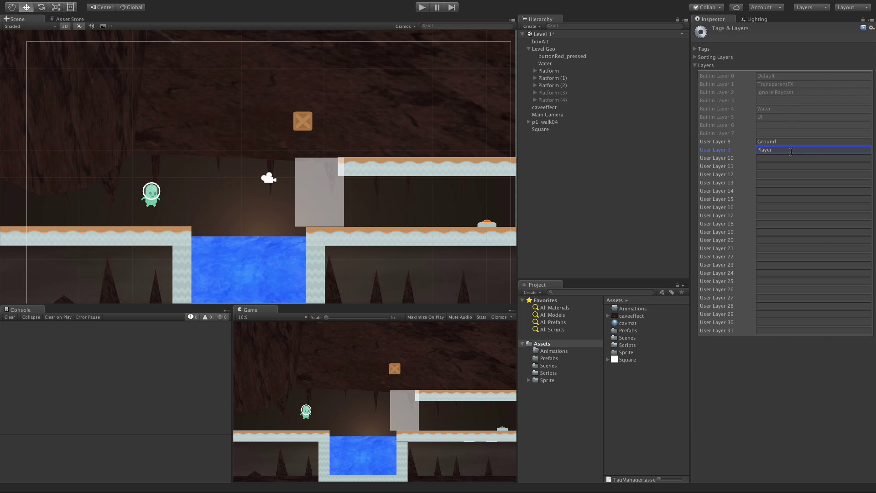
{"action": "left_click", "coordinate": [747, 393]}
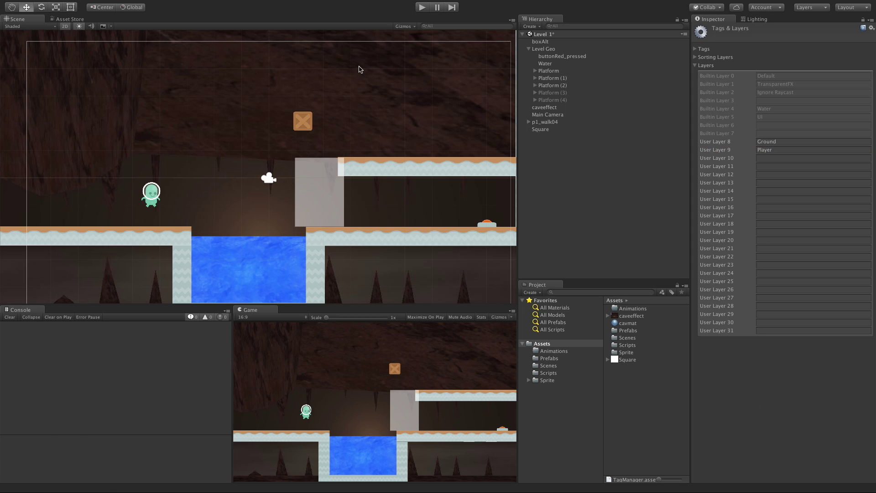
Put p1_walk04 and its children on the Player layer
{"action": "left_click", "coordinate": [544, 107]}
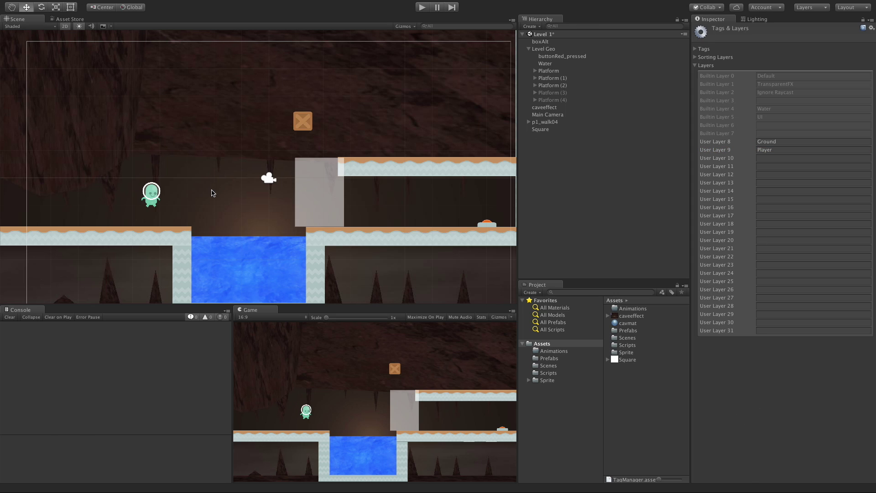
{"action": "left_click", "coordinate": [154, 191]}
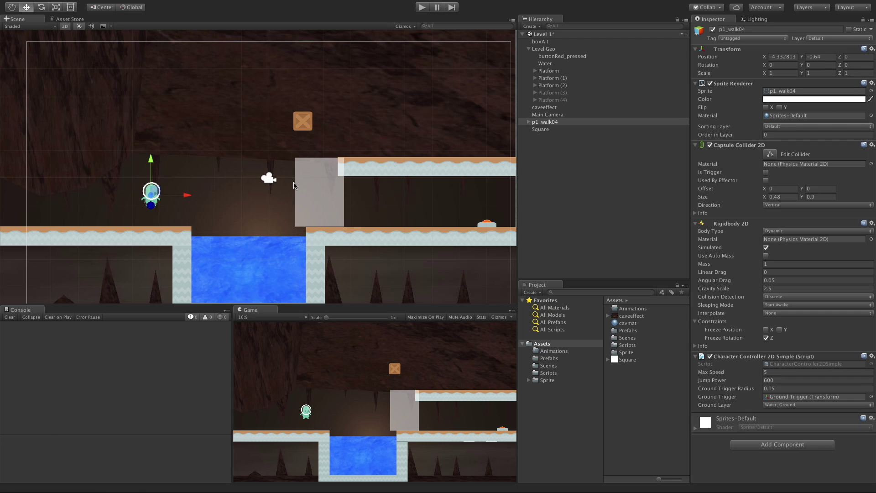
{"action": "left_click", "coordinate": [838, 38]}
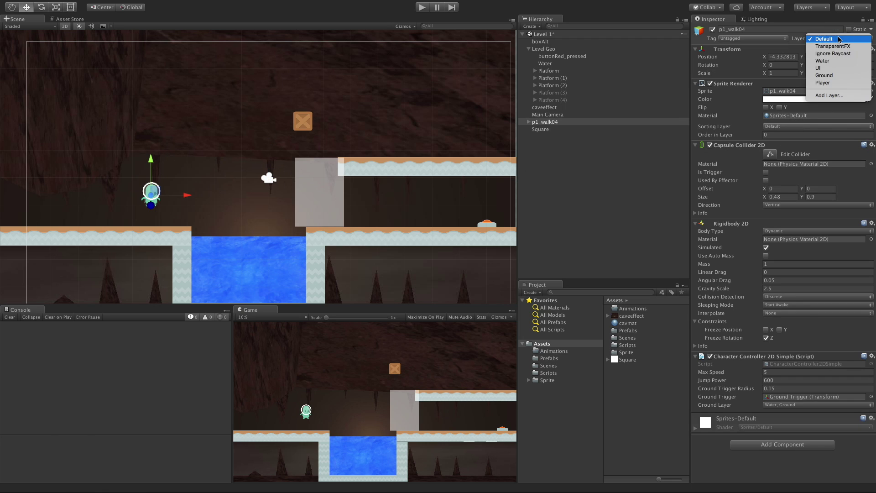
{"action": "left_click", "coordinate": [835, 83]}
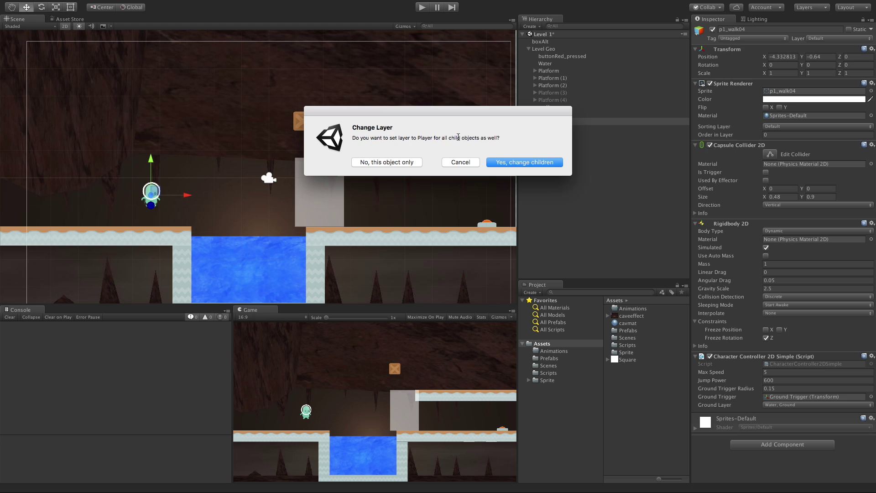
{"action": "left_click", "coordinate": [528, 163]}
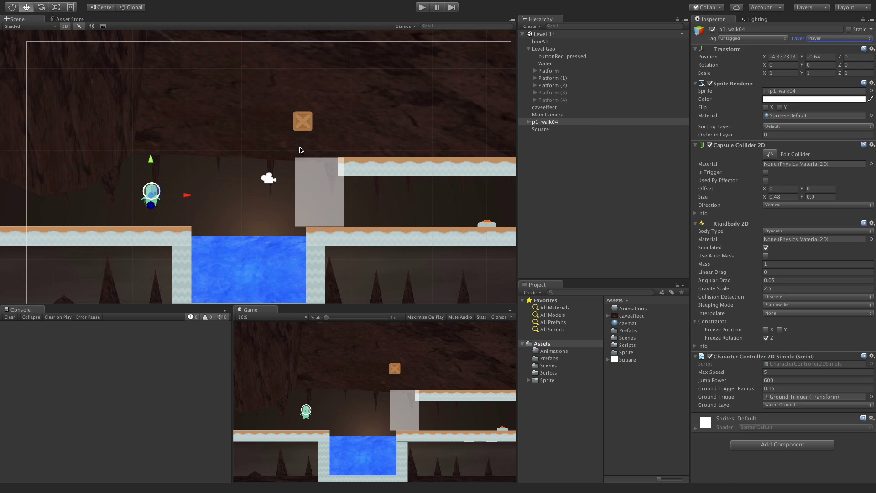
{"action": "left_click", "coordinate": [303, 121]}
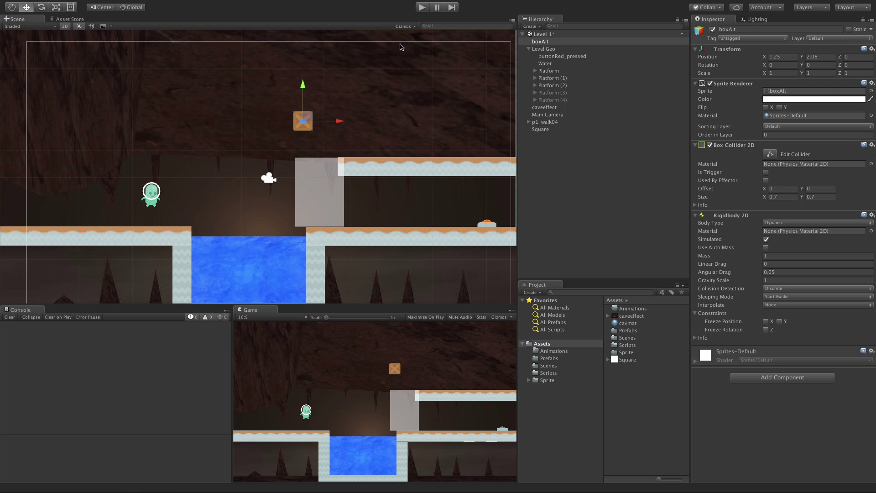
Play with the Square selected, walking right, and set Collider Mask to Everything, then Nothing
{"action": "left_click", "coordinate": [303, 192]}
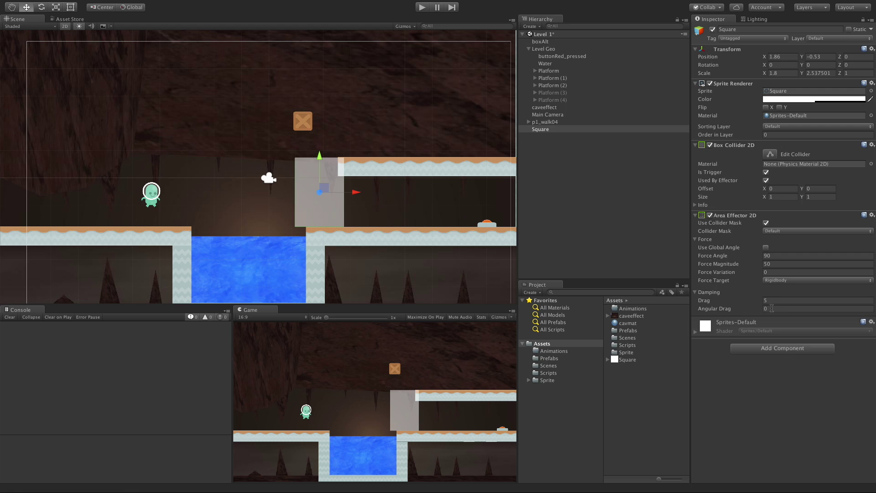
{"action": "left_click", "coordinate": [421, 8]}
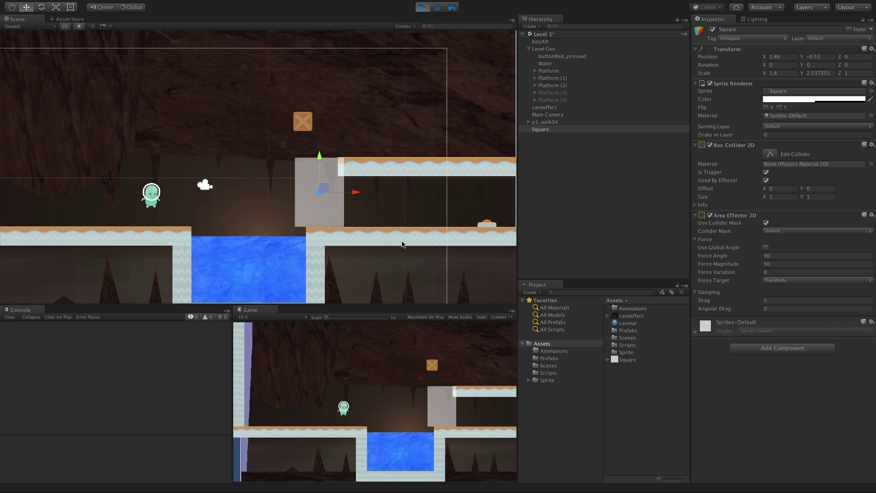
{"action": "key", "text": "Right"}
{"action": "key", "text": "Right"}
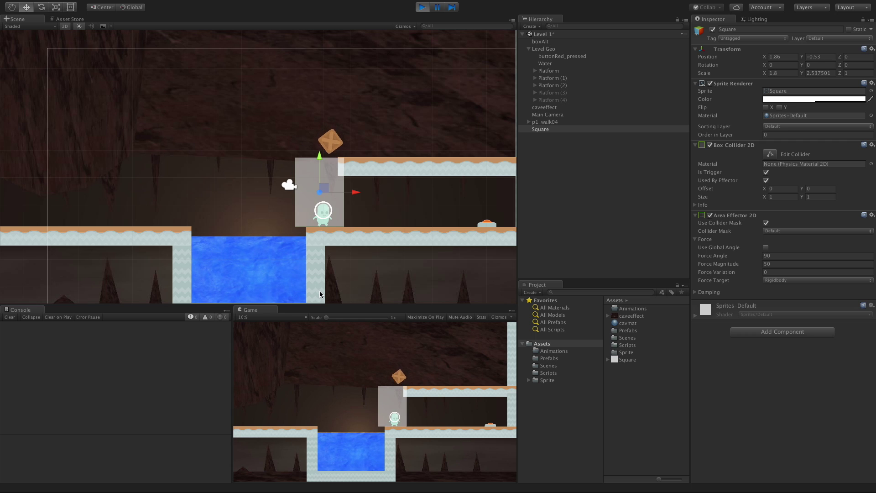
{"action": "left_click", "coordinate": [789, 231]}
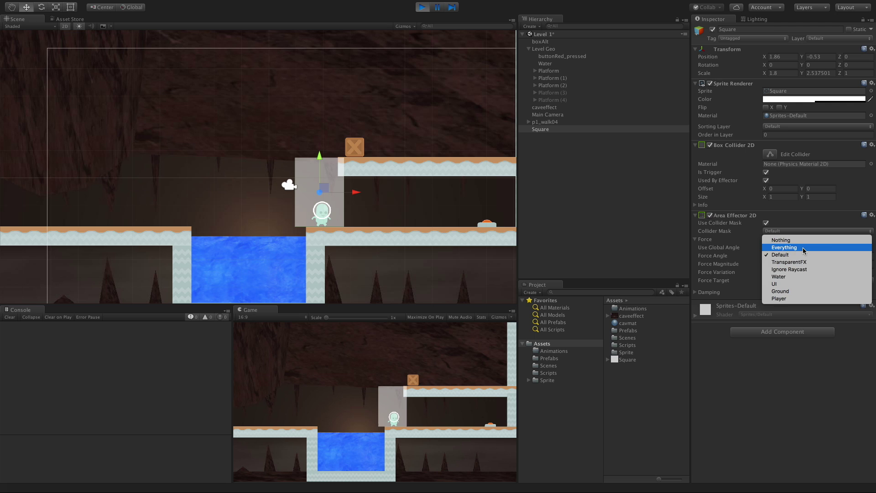
{"action": "left_click", "coordinate": [786, 247]}
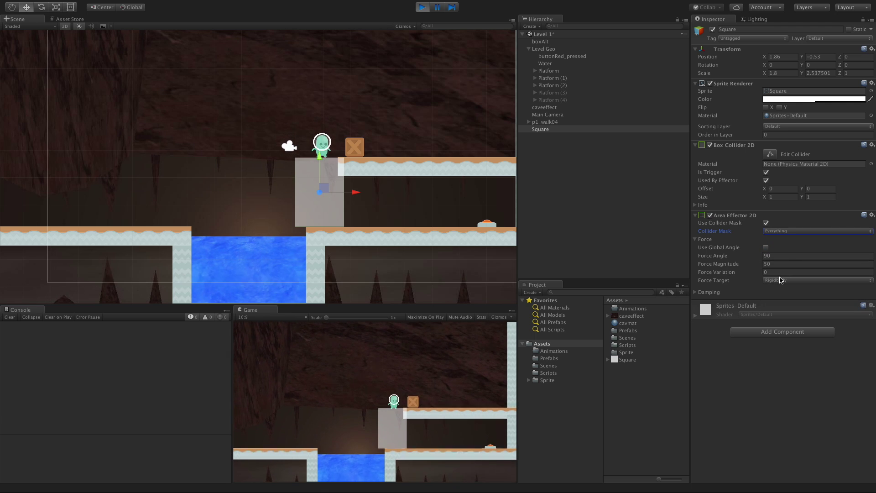
{"action": "left_click", "coordinate": [802, 232]}
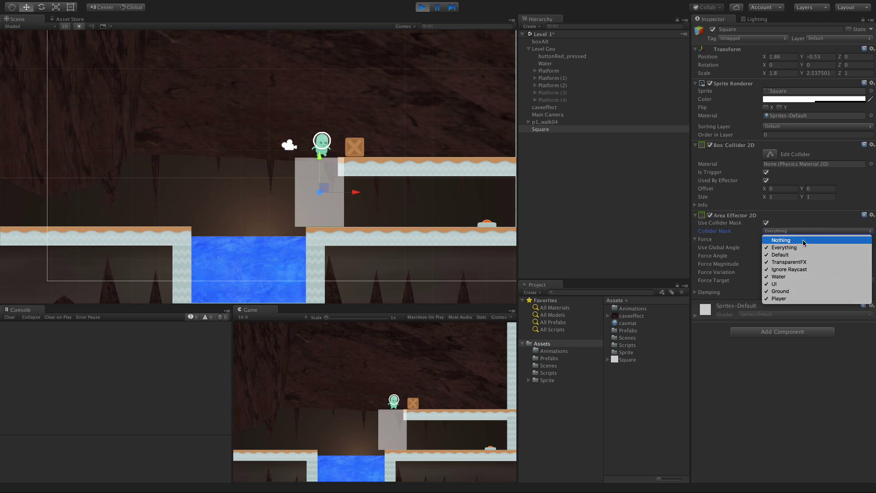
{"action": "left_click", "coordinate": [802, 240]}
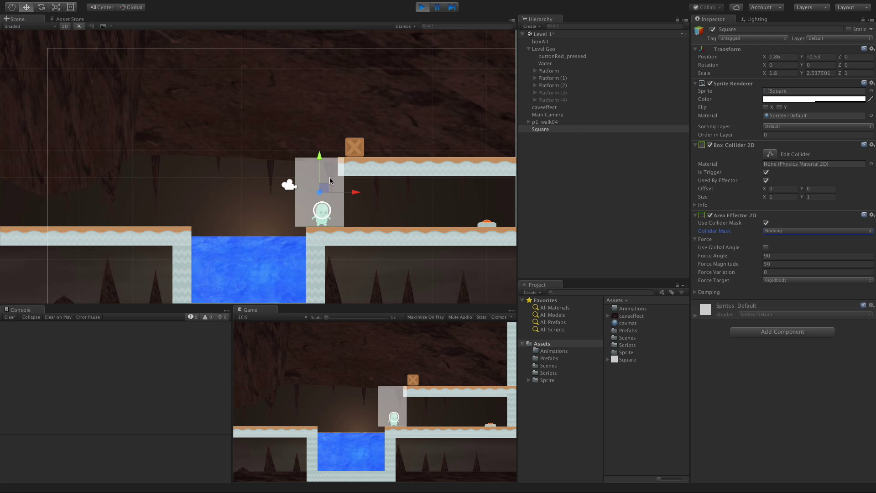
Disable the Square's Sprite Renderer so the grey square is hidden
{"action": "left_click", "coordinate": [710, 84]}
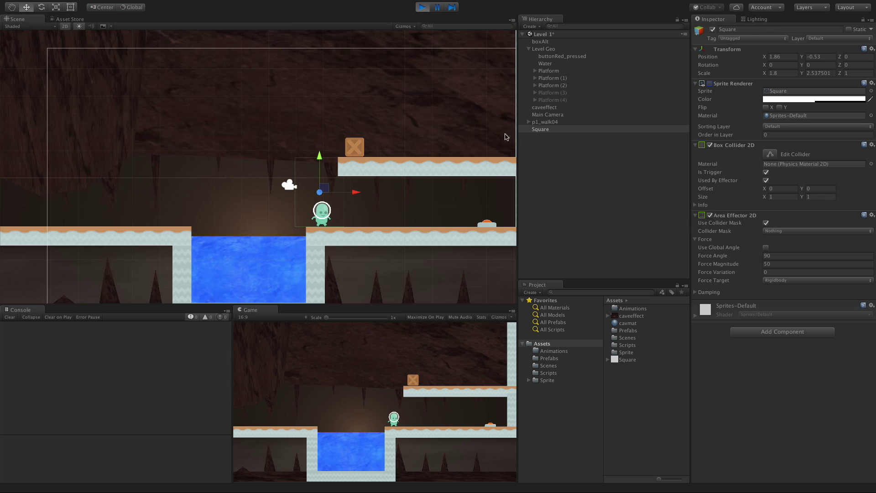
Exit Play mode so the Square's edit-time settings return
{"action": "left_click", "coordinate": [423, 7]}
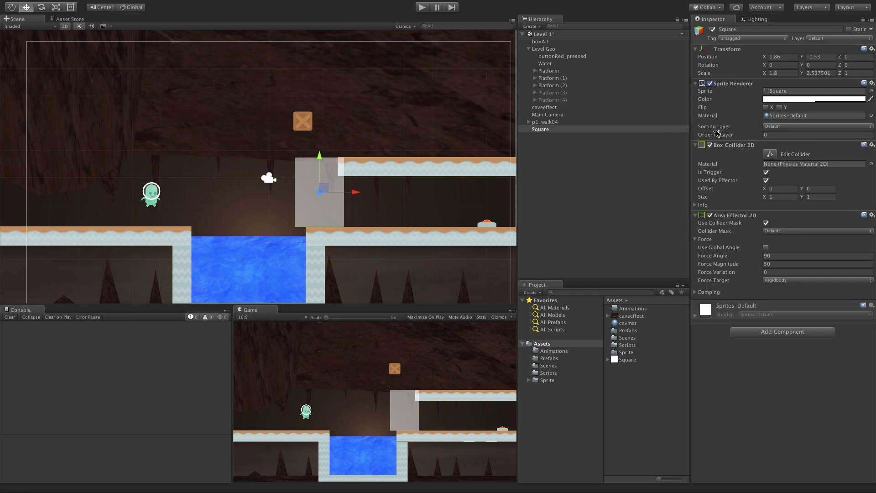